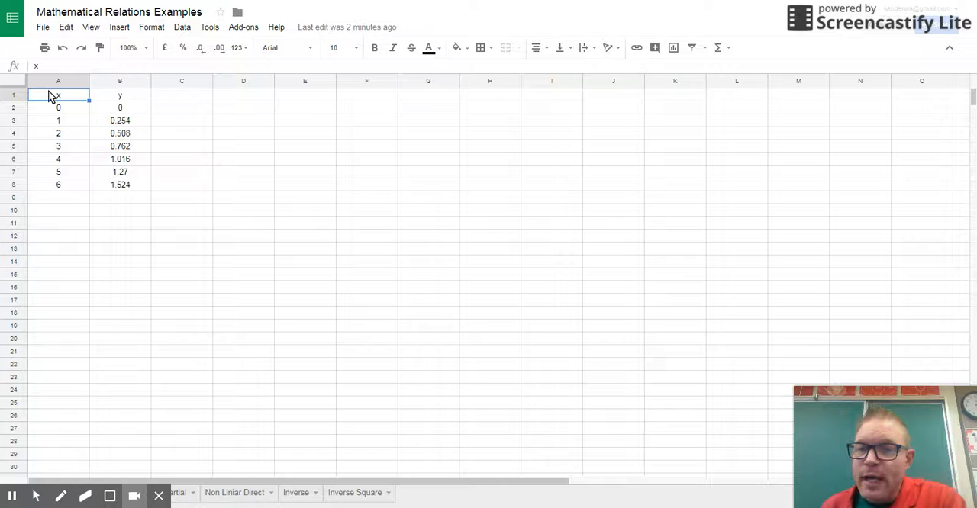
# - Insert a chart from the x and y data in A1:B8 and place it beside the top of the table
pyautogui.moveTo(54, 98); pyautogui.dragTo(141, 188)
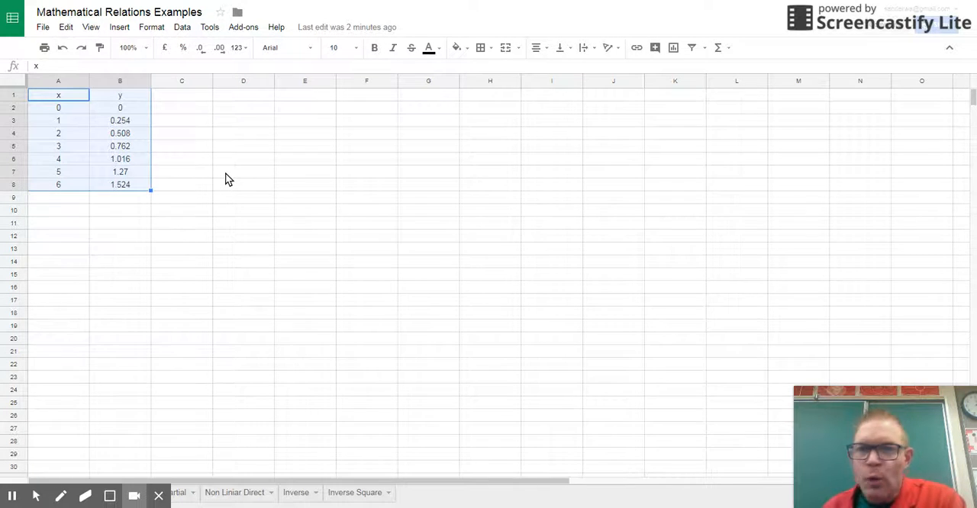
pyautogui.click(673, 48)
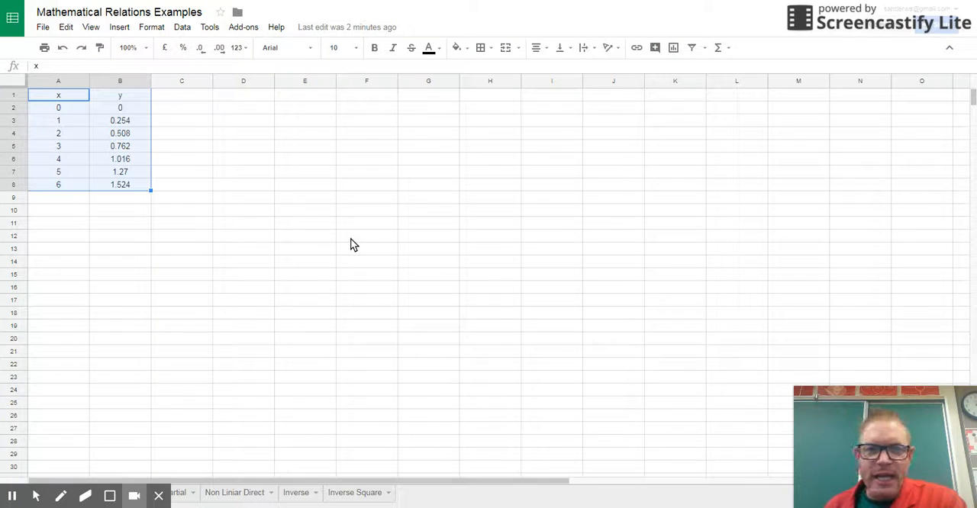
pyautogui.moveTo(333, 198); pyautogui.dragTo(328, 116)
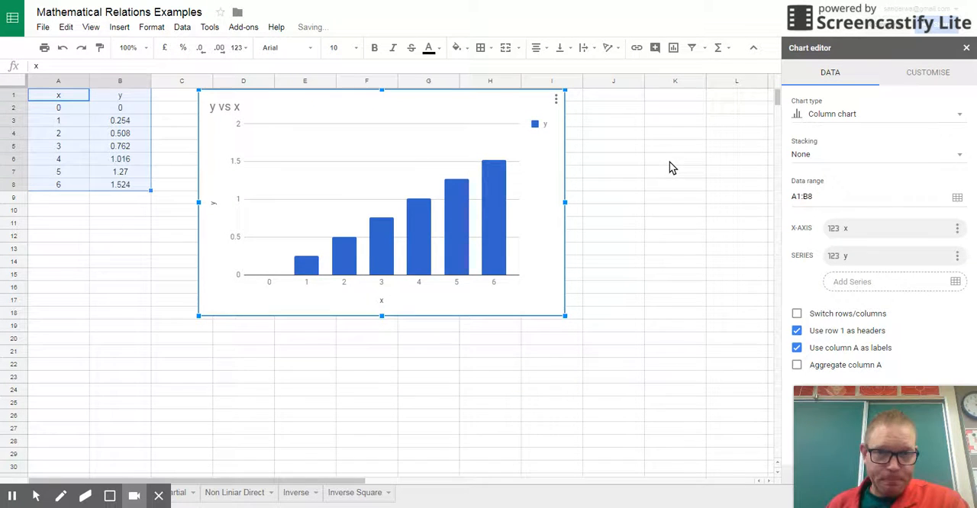
# - Change the column chart to a scatter chart and shift it slightly closer to the data table
pyautogui.click(836, 114)
pyautogui.scroll(-5, 836, 295)
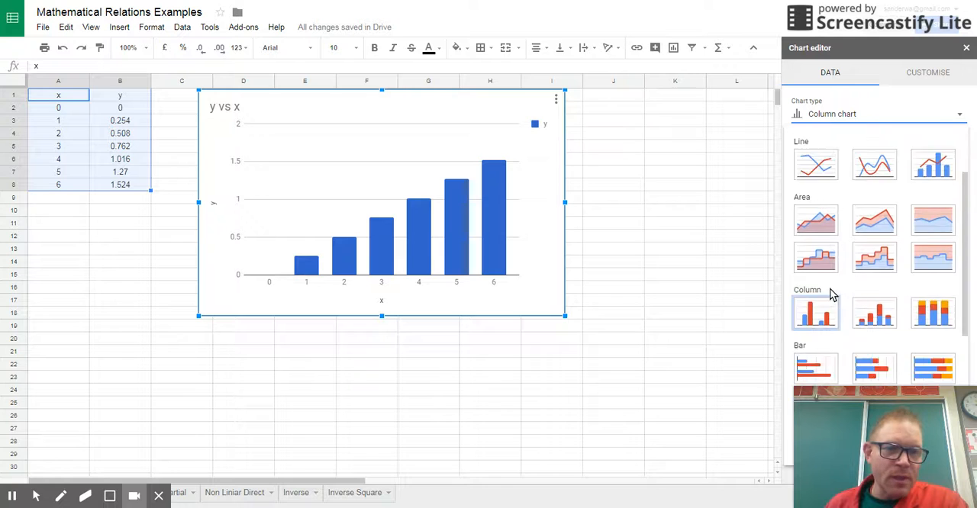
pyautogui.click(816, 225)
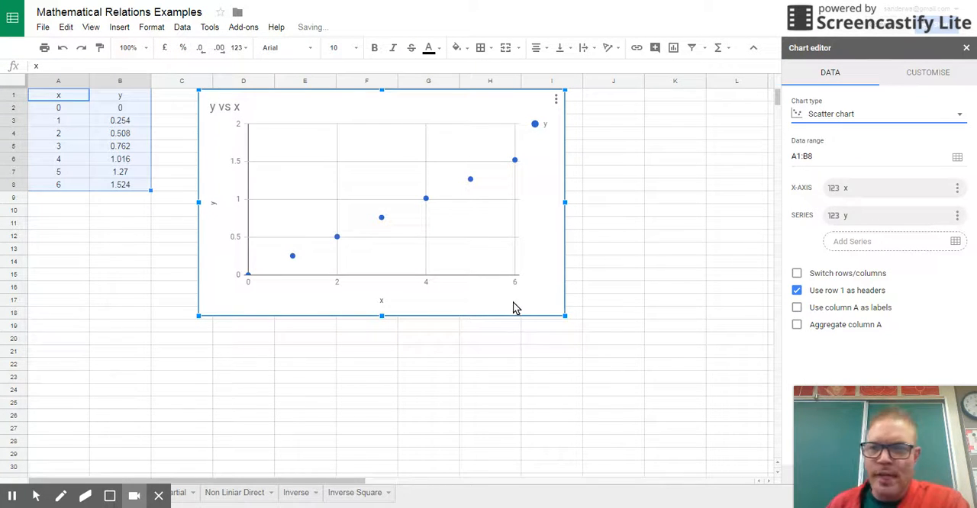
pyautogui.moveTo(337, 111); pyautogui.dragTo(324, 117)
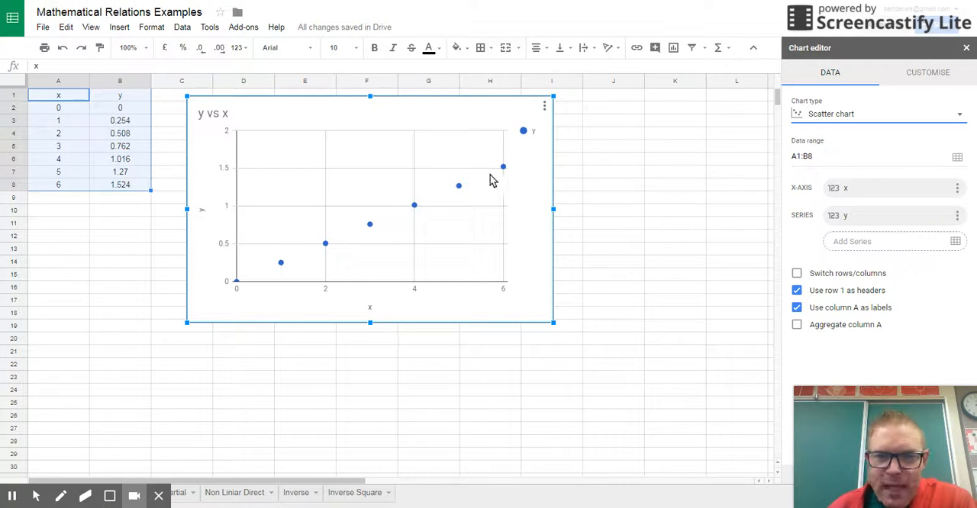
# - Add a linear trend line to the y series and label it with its equation
pyautogui.click(934, 73)
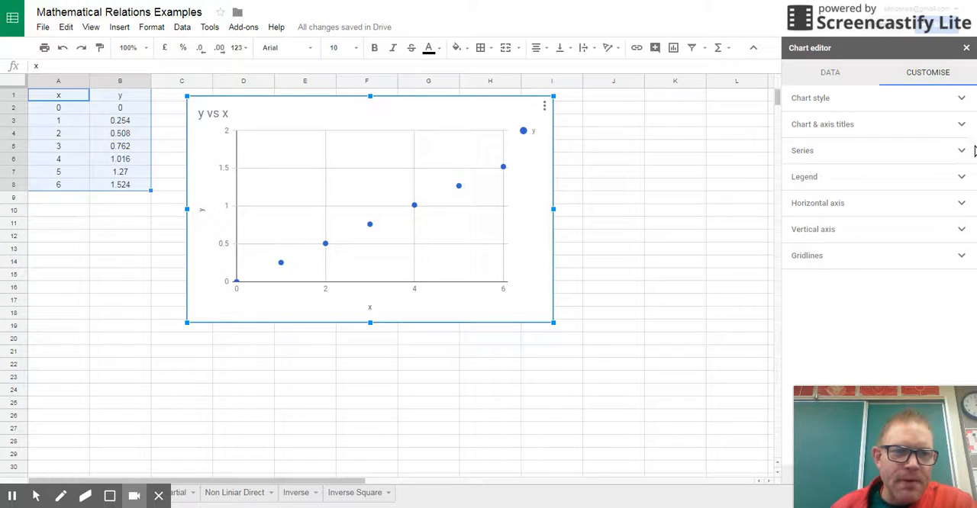
pyautogui.click(814, 154)
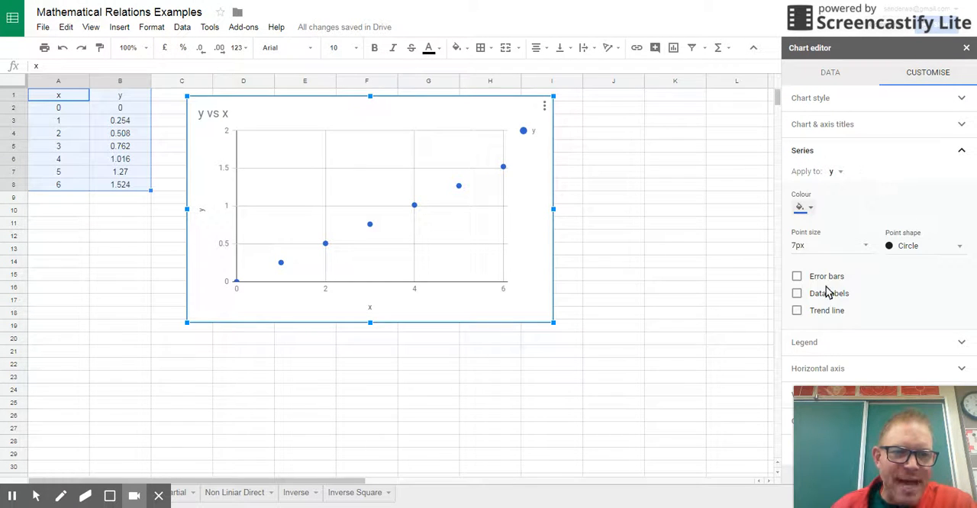
pyautogui.click(798, 312)
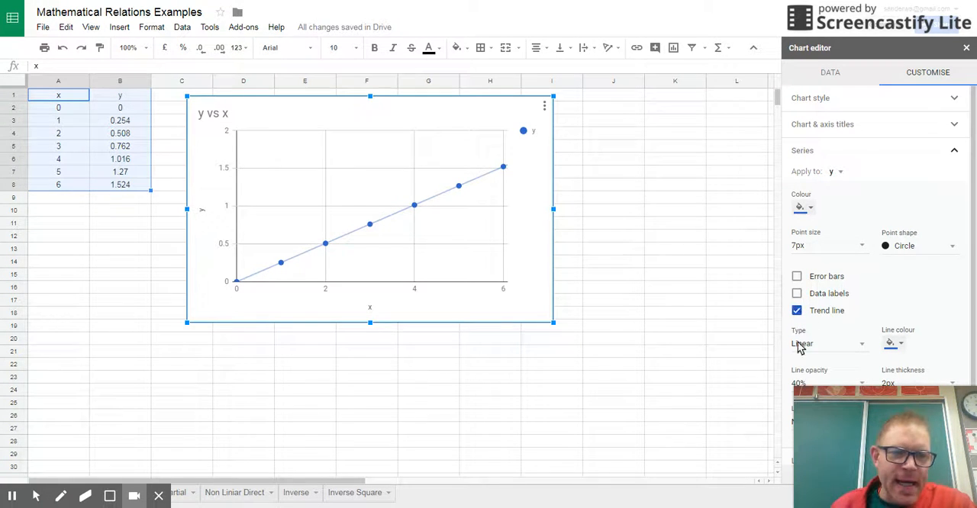
pyautogui.scroll(-1, 839, 313)
pyautogui.scroll(-1, 839, 314)
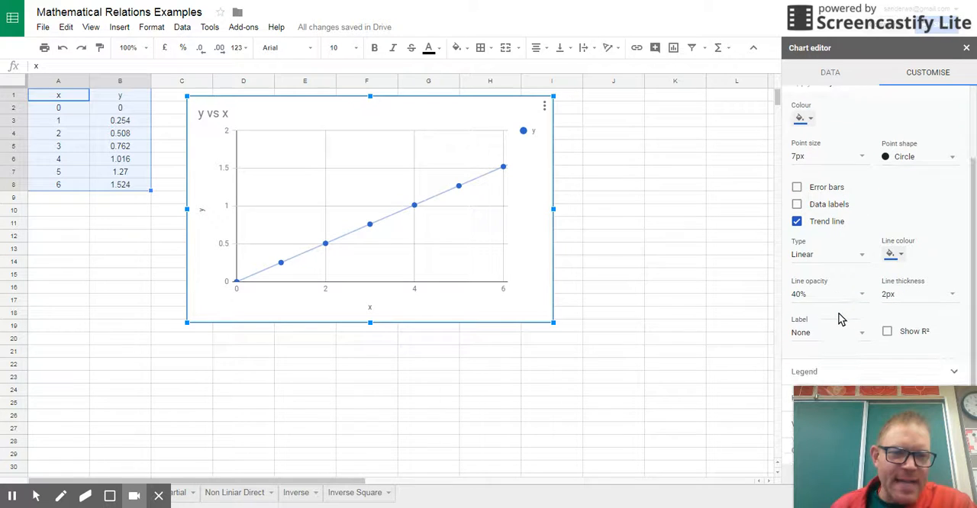
pyautogui.click(803, 336)
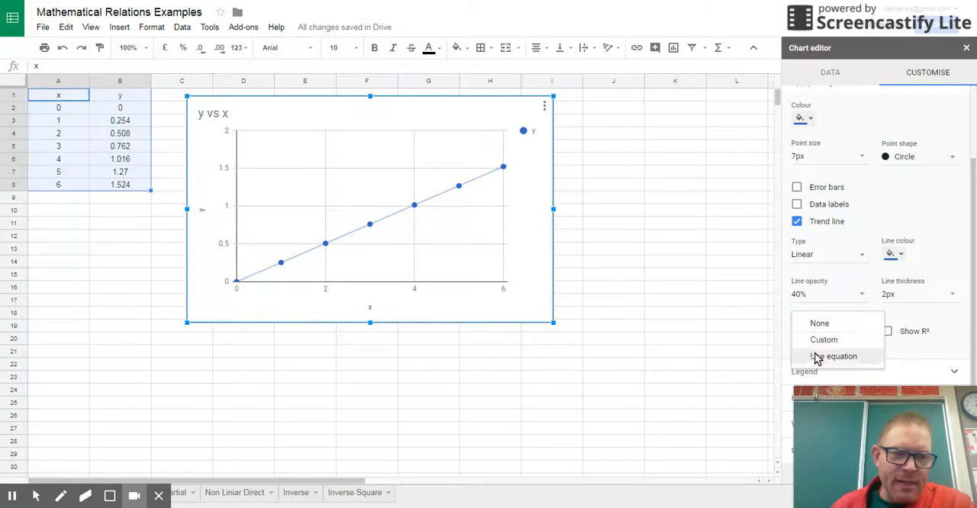
pyautogui.click(819, 359)
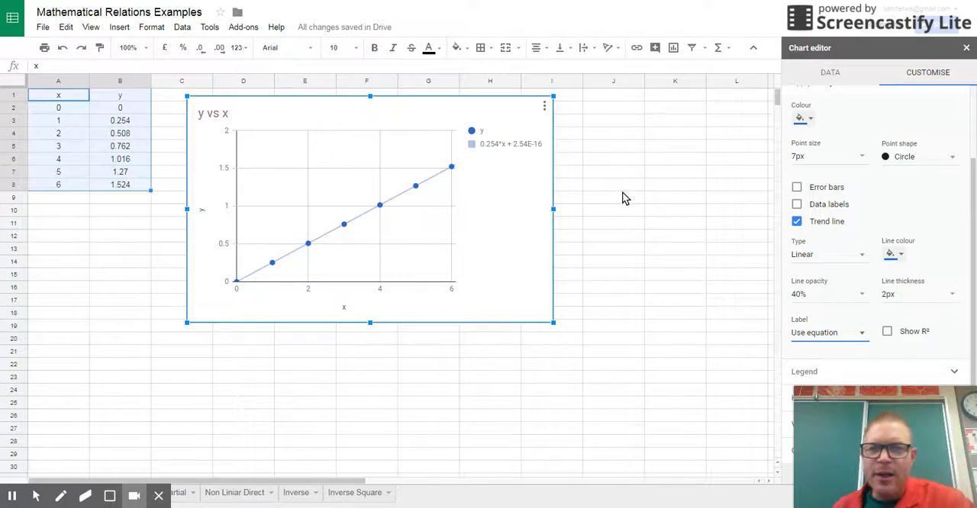
pyautogui.click(544, 106)
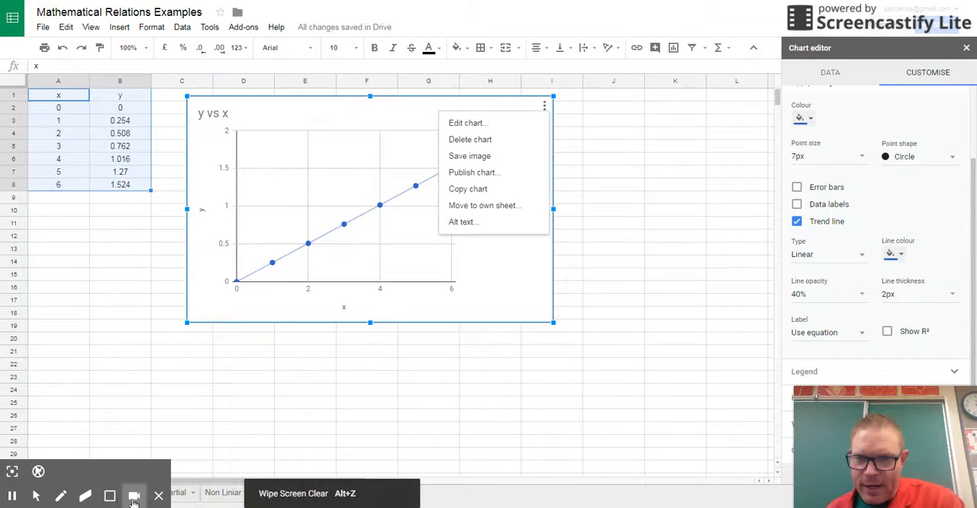
# - On the Partial sheet, insert a chart from A1:B8 and move it up beside the data
pyautogui.click(181, 493)
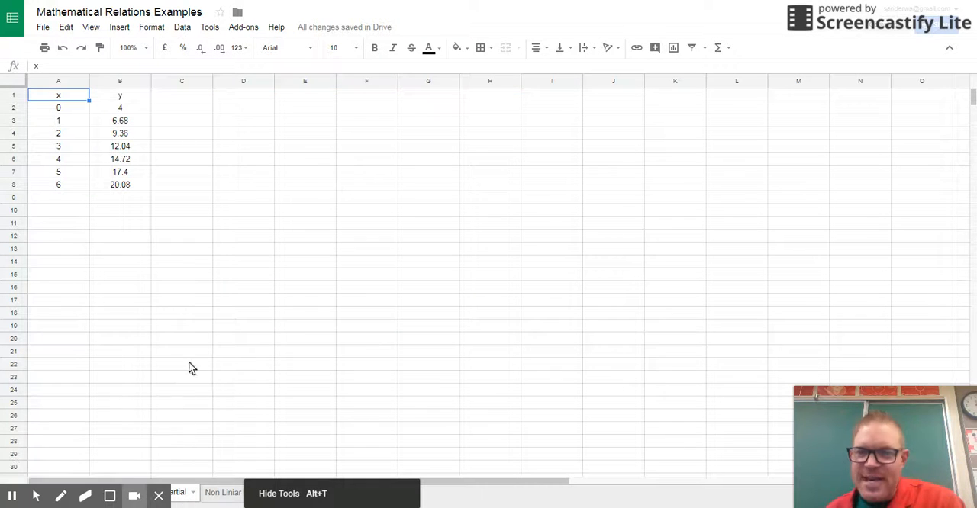
pyautogui.moveTo(54, 99); pyautogui.dragTo(130, 186)
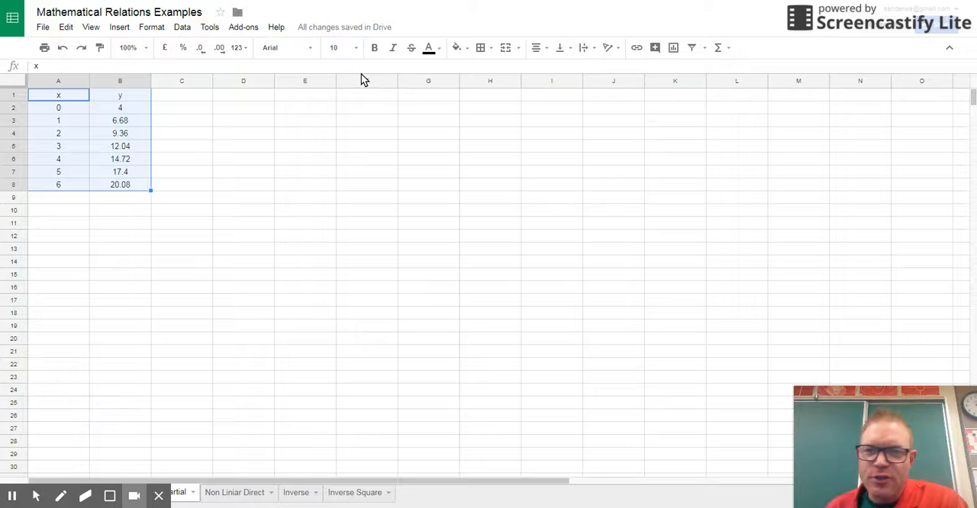
pyautogui.click(673, 47)
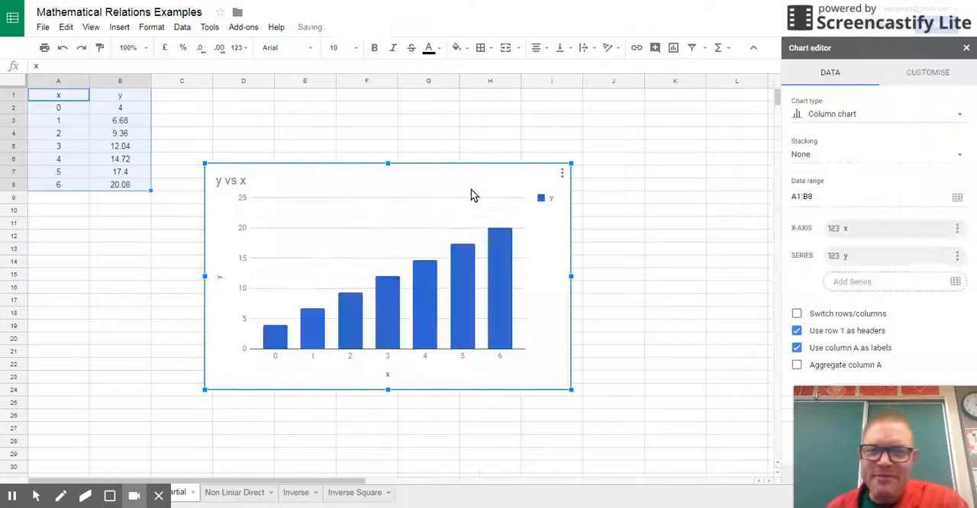
pyautogui.moveTo(384, 202); pyautogui.dragTo(384, 151)
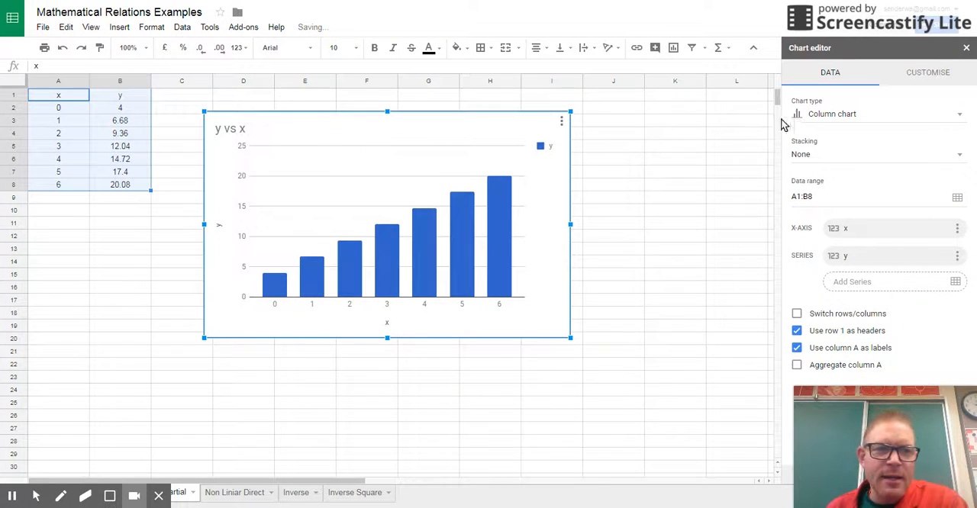
# - Change the Partial sheet's column chart to a scatter chart
pyautogui.click(812, 115)
pyautogui.scroll(-4, 854, 300)
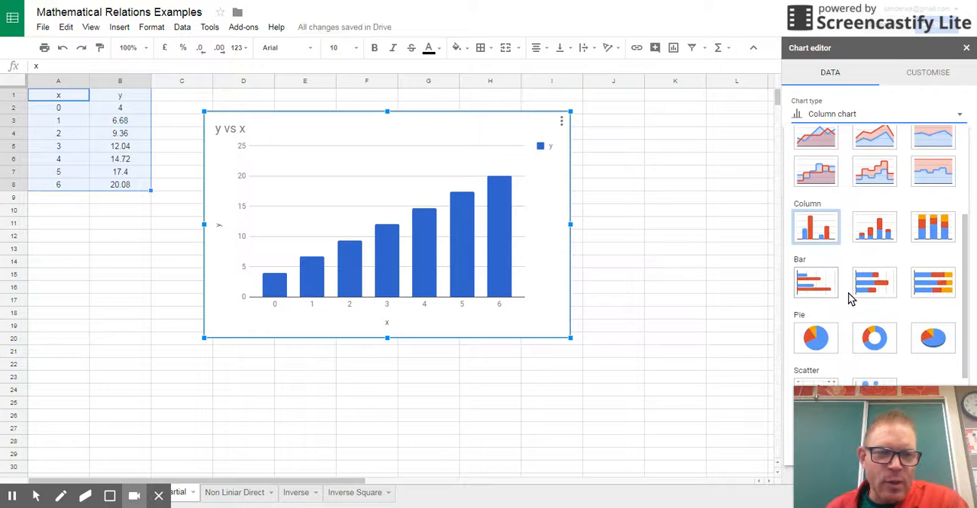
pyautogui.scroll(-3, 852, 300)
pyautogui.click(817, 279)
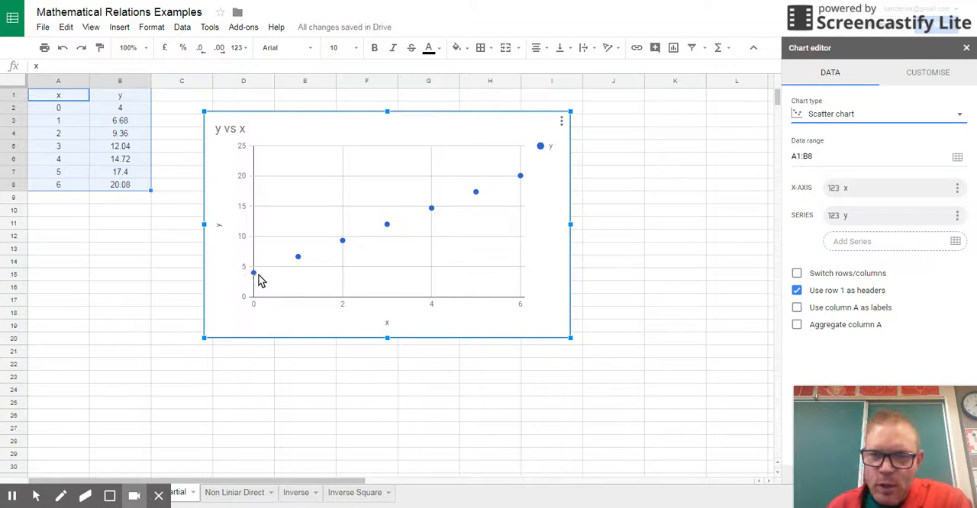
# - Set the minimum of the scatter chart's horizontal axis to -2
pyautogui.moveTo(256, 281)
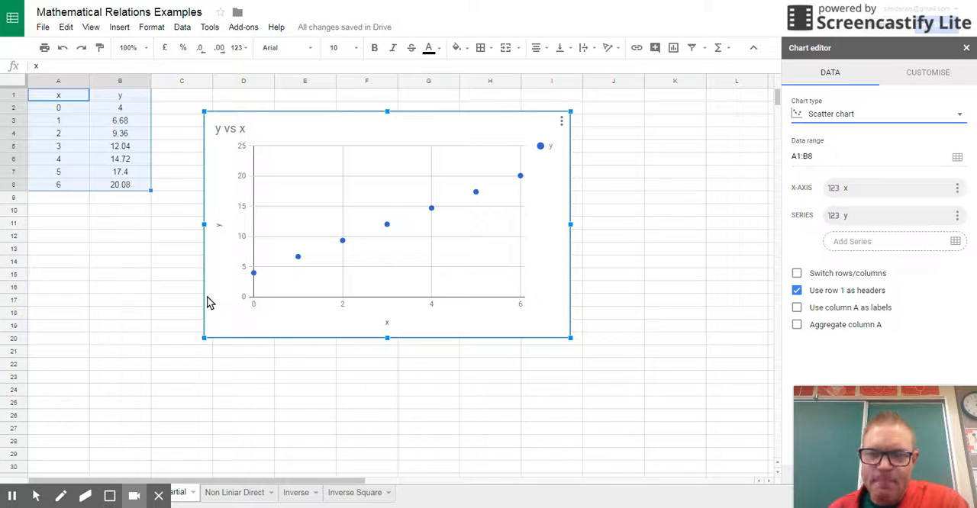
pyautogui.click(432, 308)
pyautogui.click(371, 295)
pyautogui.click(361, 312)
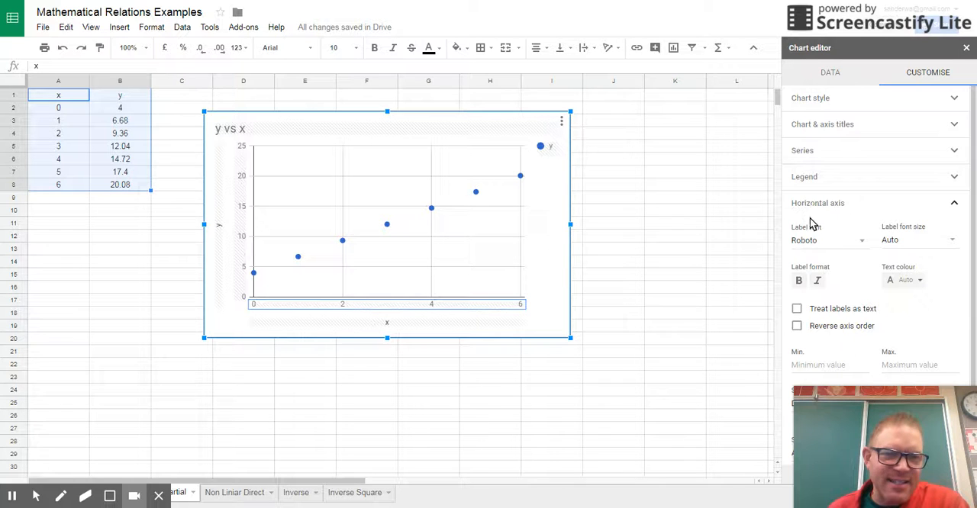
pyautogui.scroll(-2, 813, 328)
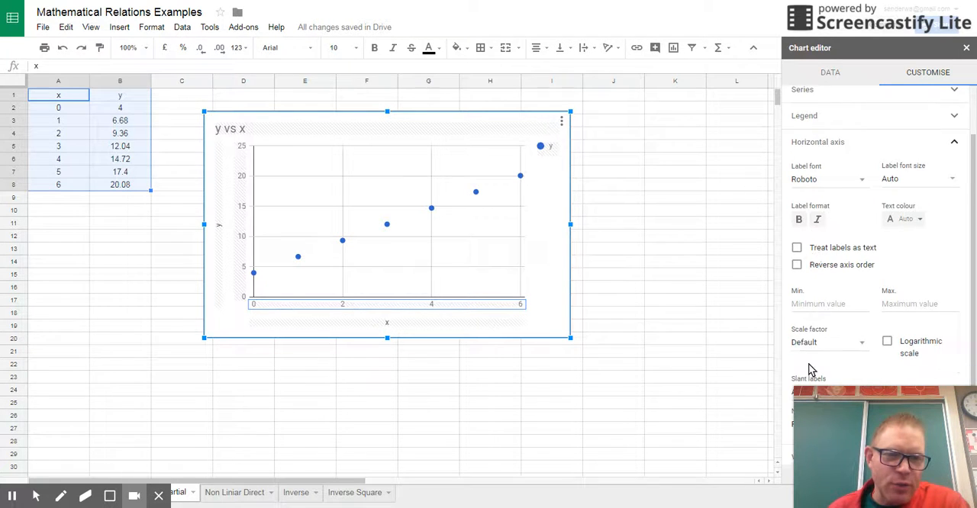
pyautogui.click(807, 302)
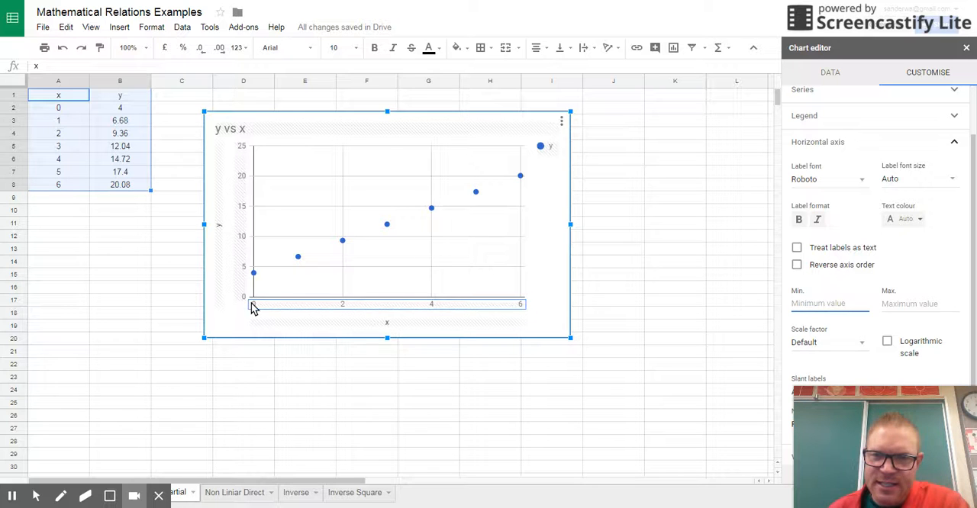
pyautogui.click(367, 239)
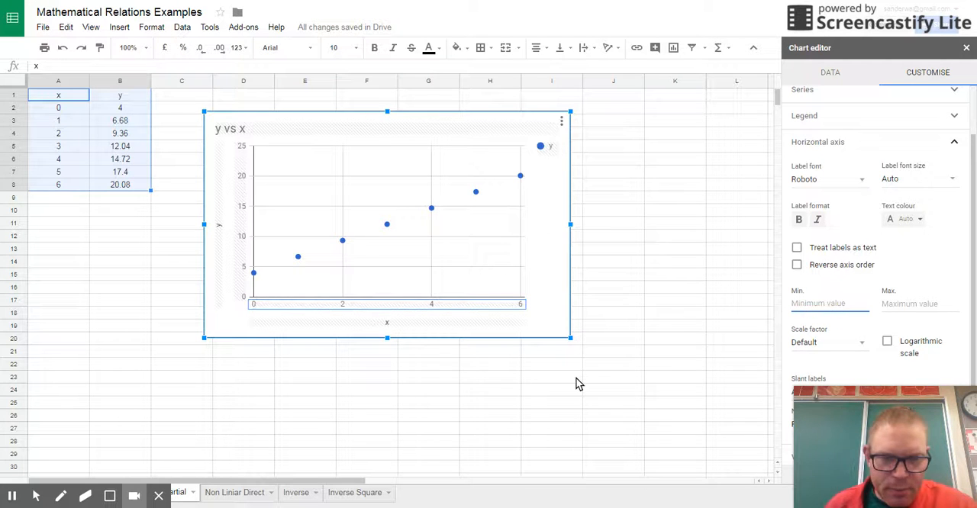
pyautogui.write('-2')
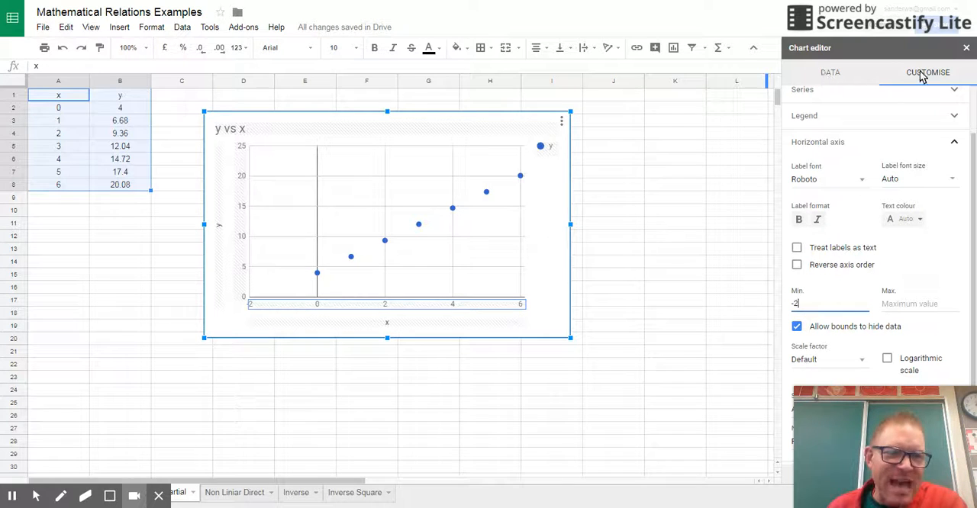
# - Add a linear trend line to the Partial chart's y series and use its equation as the label
pyautogui.scroll(2, 885, 145)
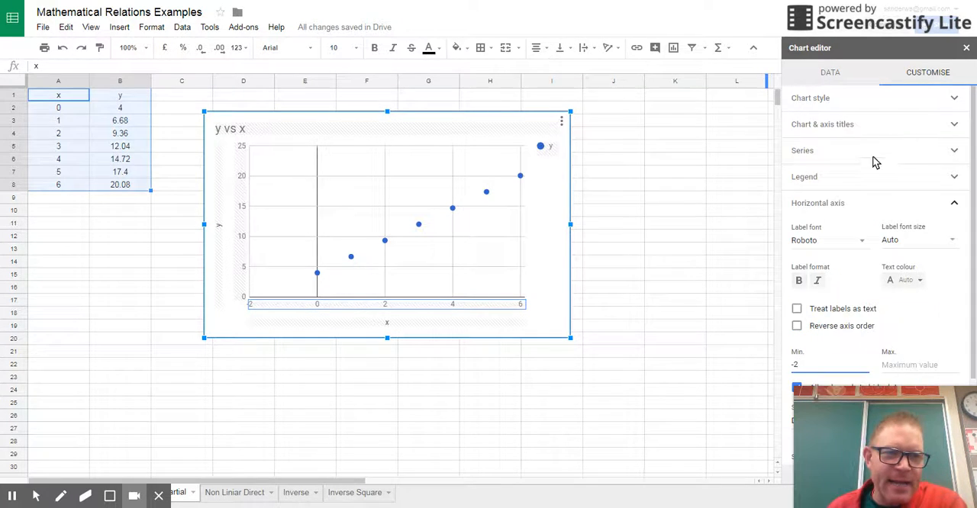
pyautogui.click(802, 151)
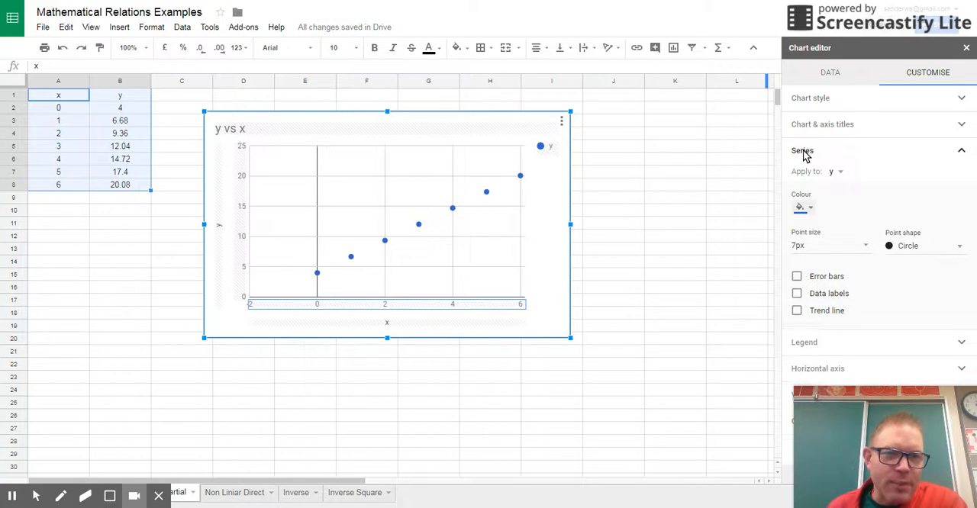
pyautogui.click(797, 311)
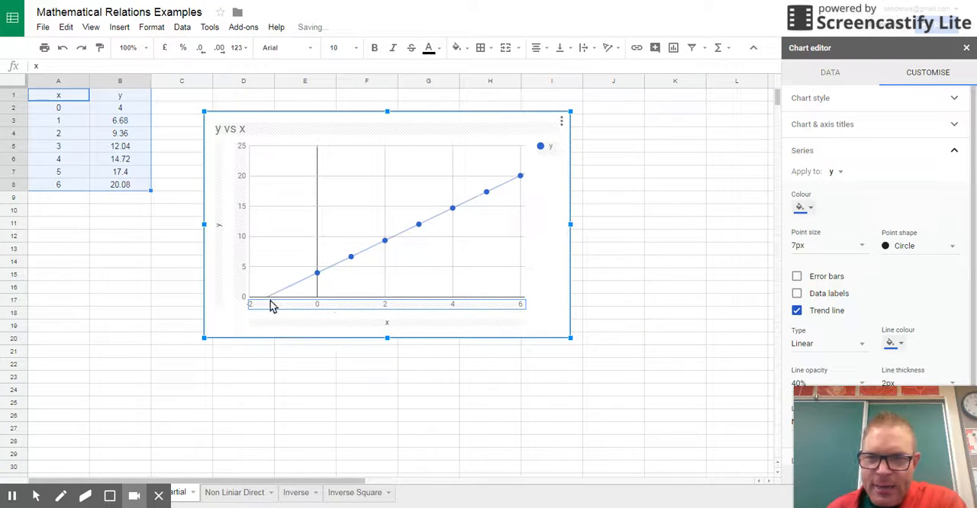
pyautogui.scroll(-2, 885, 320)
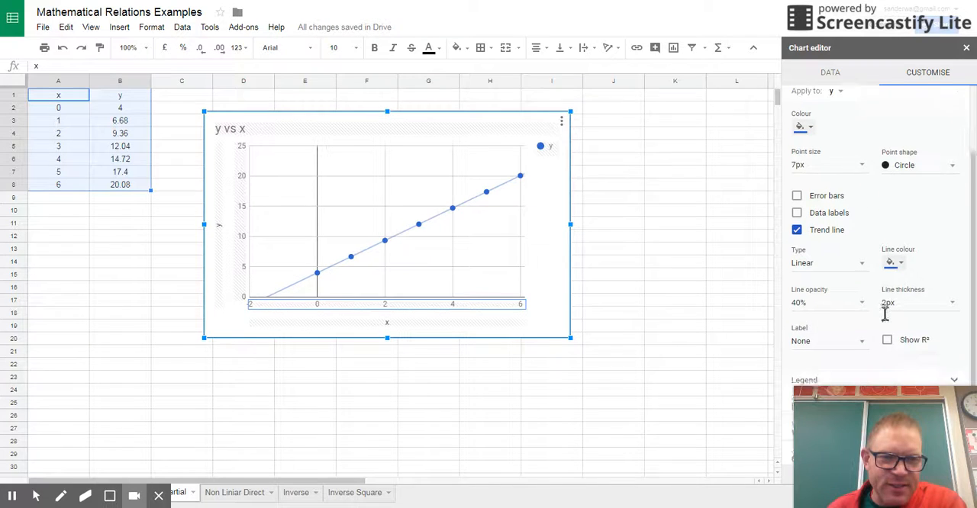
pyautogui.click(809, 336)
pyautogui.click(829, 358)
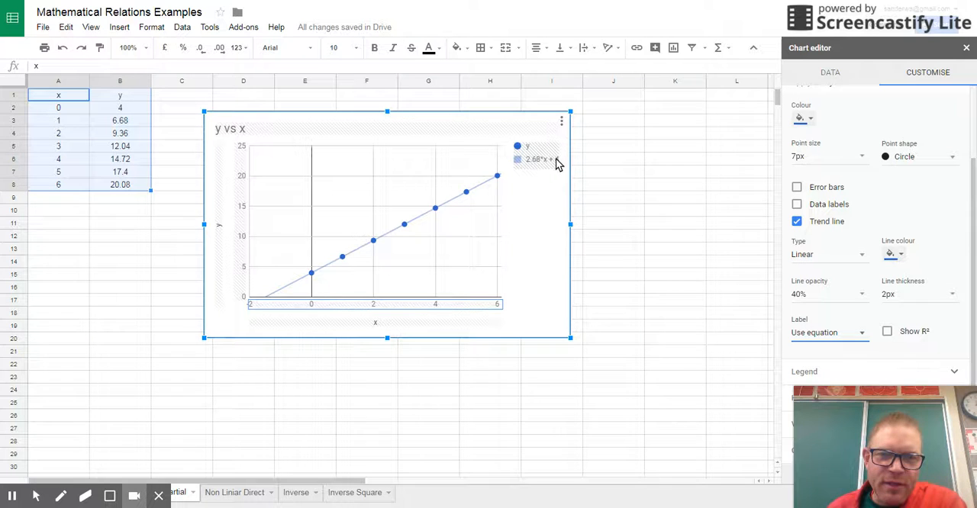
pyautogui.moveTo(310, 278)
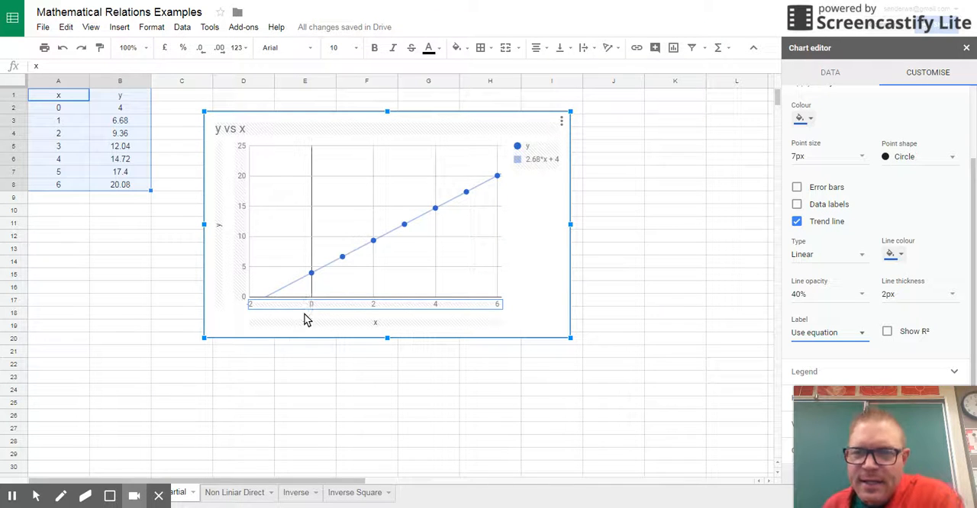
# - On the Inverse sheet, insert a chart from A1:B7 and move it up beside the data
pyautogui.click(298, 493)
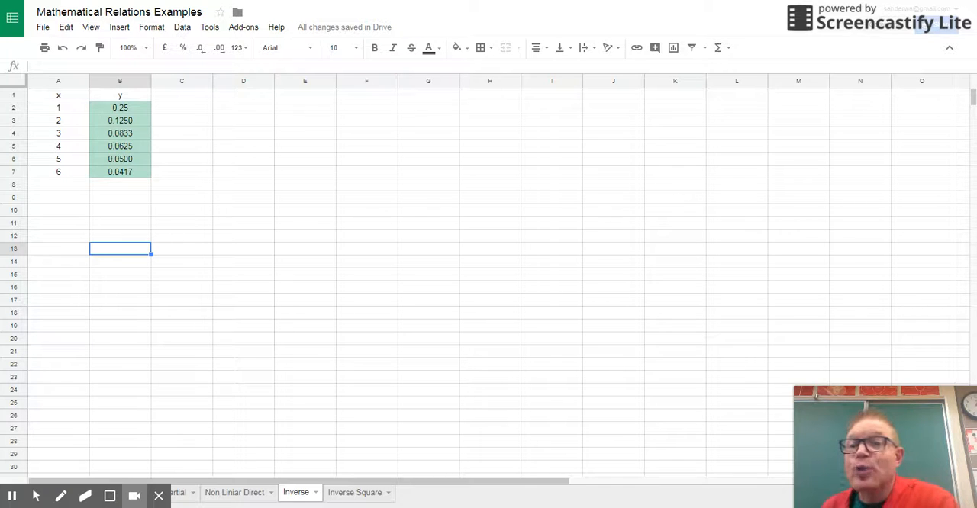
pyautogui.moveTo(69, 98); pyautogui.dragTo(136, 178)
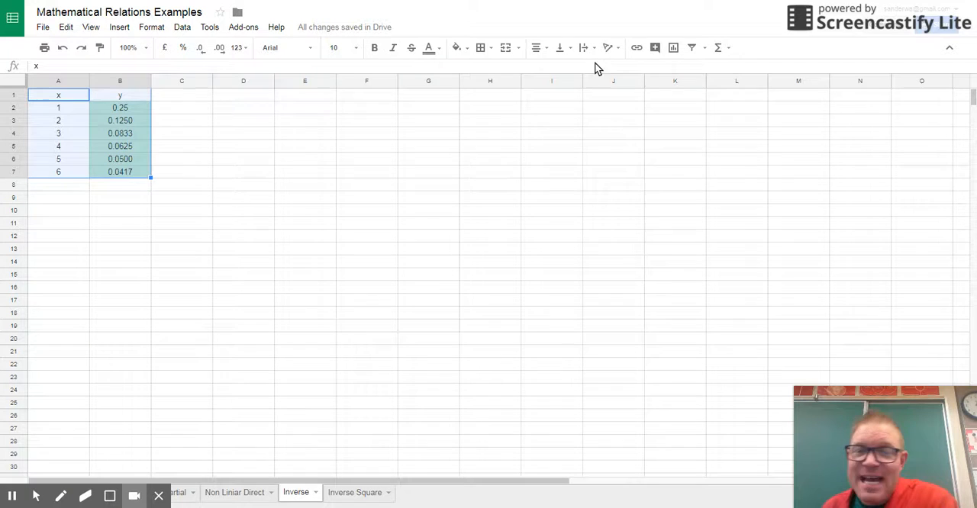
pyautogui.click(673, 48)
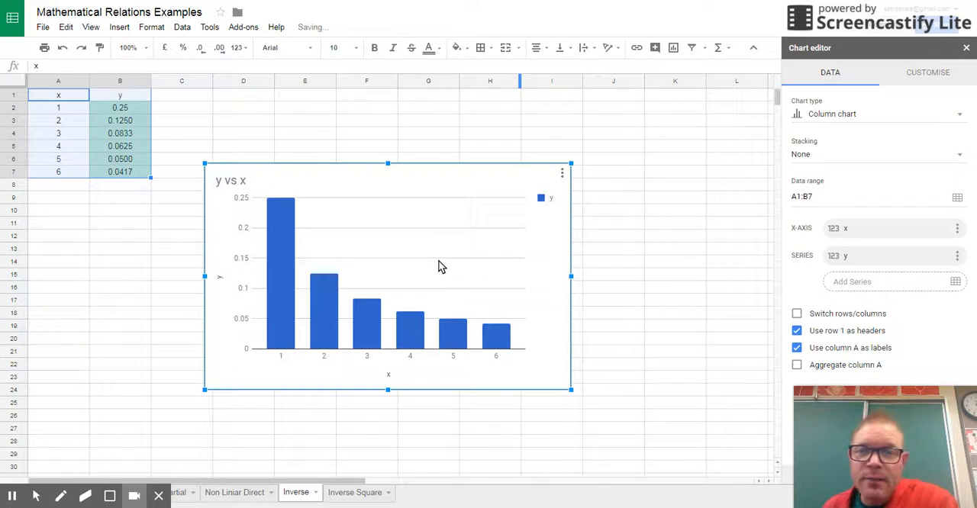
pyautogui.moveTo(409, 192); pyautogui.dragTo(475, 146)
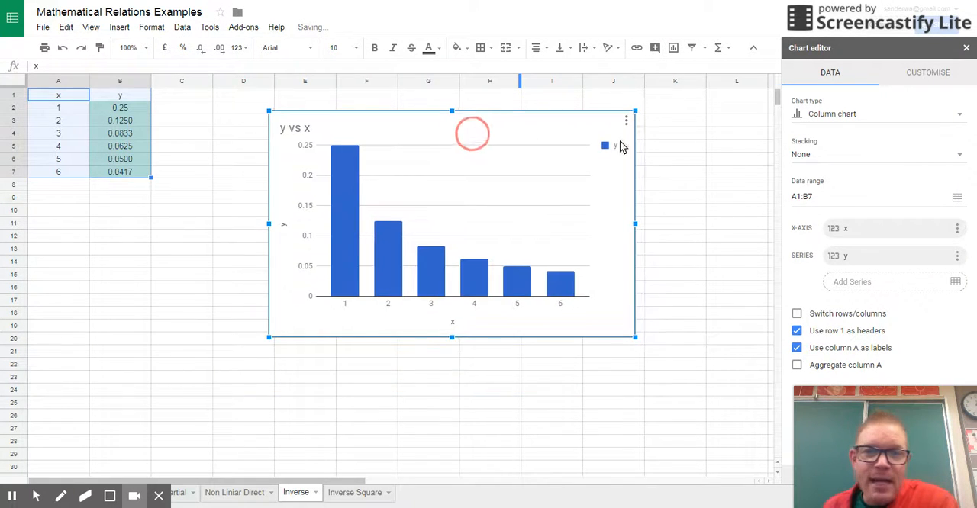
# - Change the Inverse sheet's column chart to a scatter chart
pyautogui.click(805, 115)
pyautogui.scroll(-3, 812, 298)
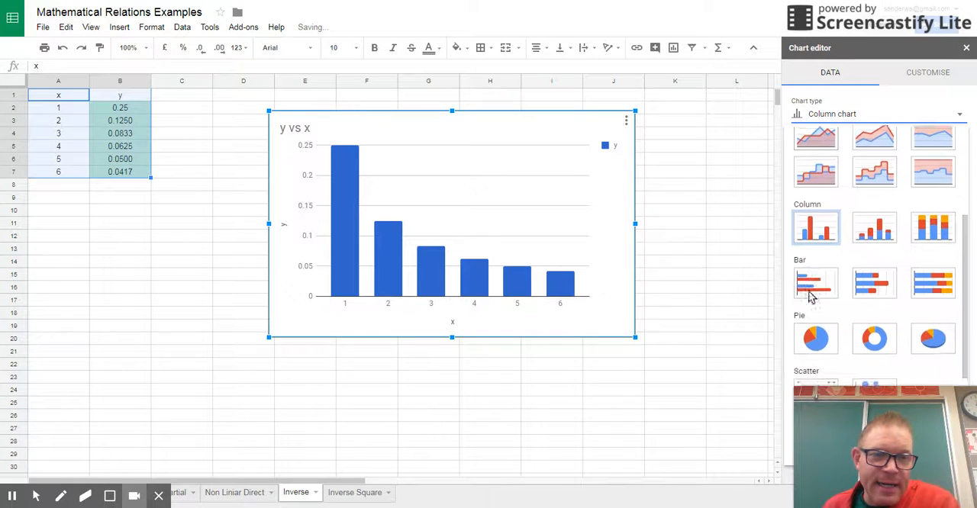
pyautogui.scroll(-1, 817, 320)
pyautogui.click(824, 336)
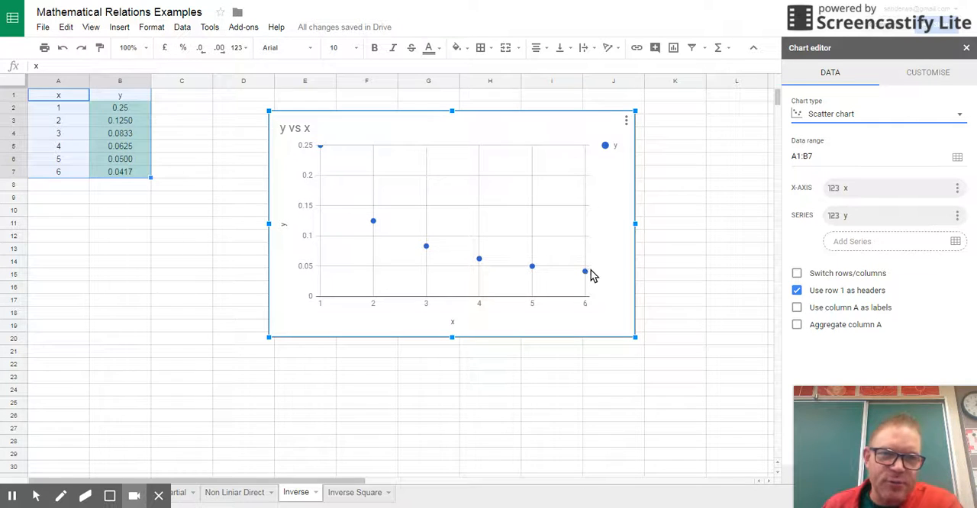
# - Add a trend line to the Inverse chart's y series and set its type to Power Series
pyautogui.click(939, 73)
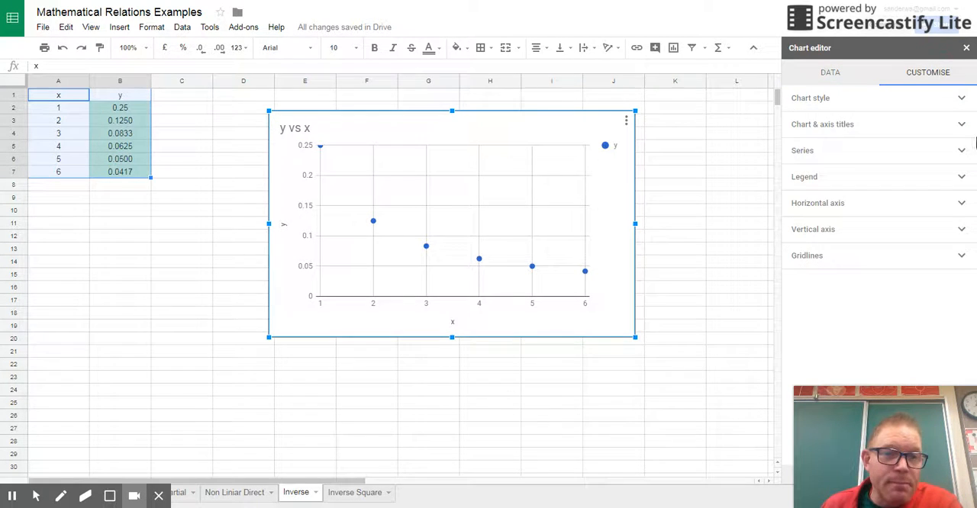
pyautogui.click(798, 155)
pyautogui.click(799, 312)
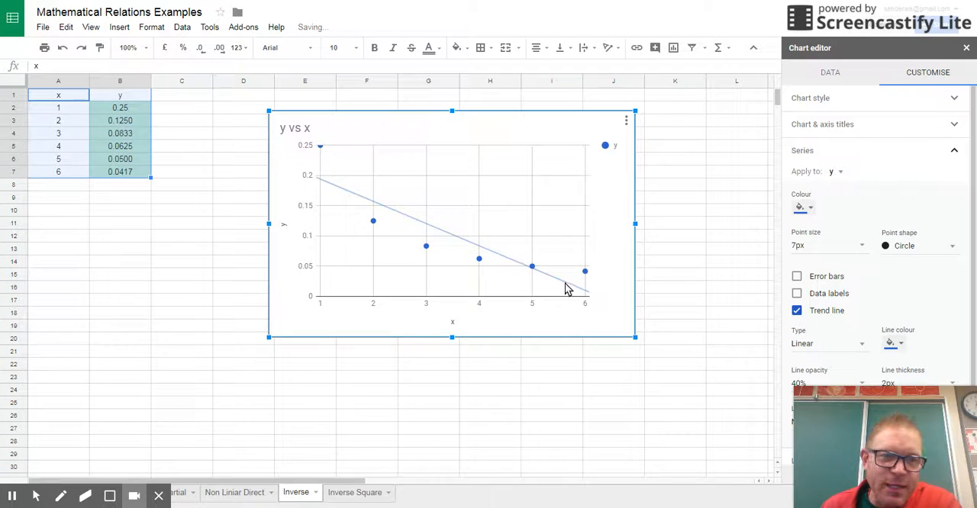
pyautogui.click(803, 348)
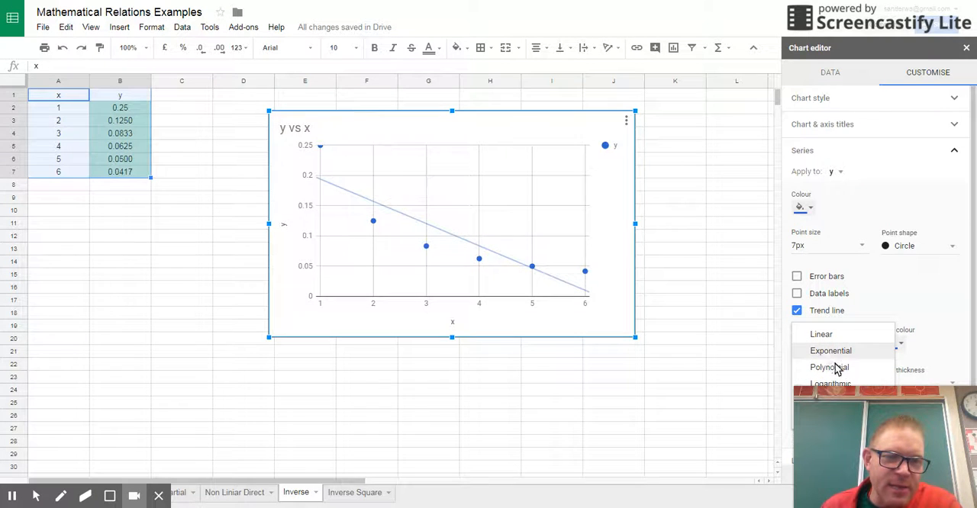
pyautogui.click(974, 268)
pyautogui.scroll(-2, 974, 267)
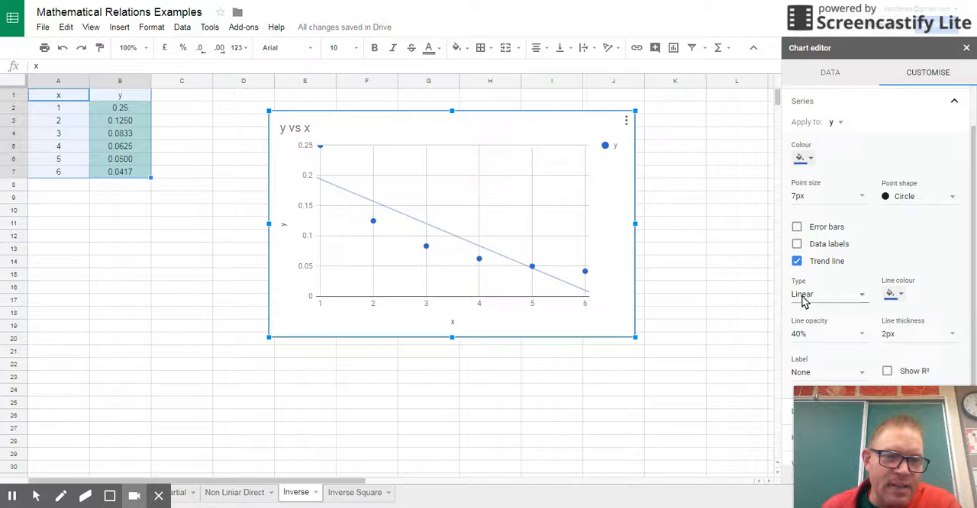
pyautogui.click(803, 300)
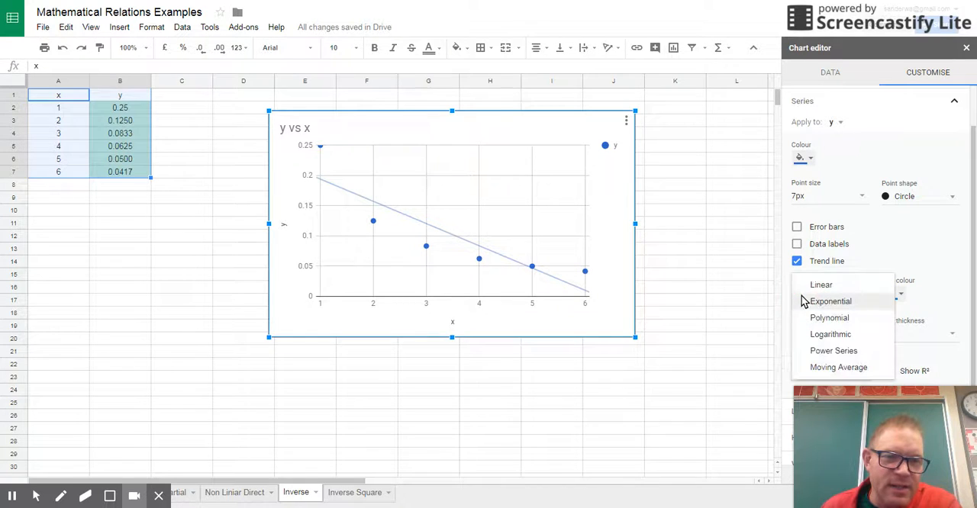
pyautogui.click(835, 351)
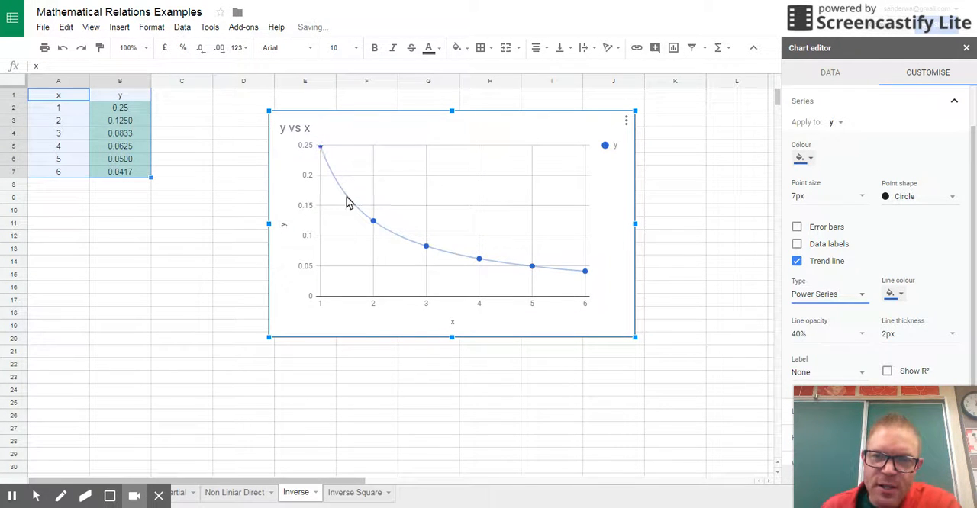
# - Use the equation as the label of the power series trend line
pyautogui.click(803, 376)
pyautogui.scroll(-1, 877, 320)
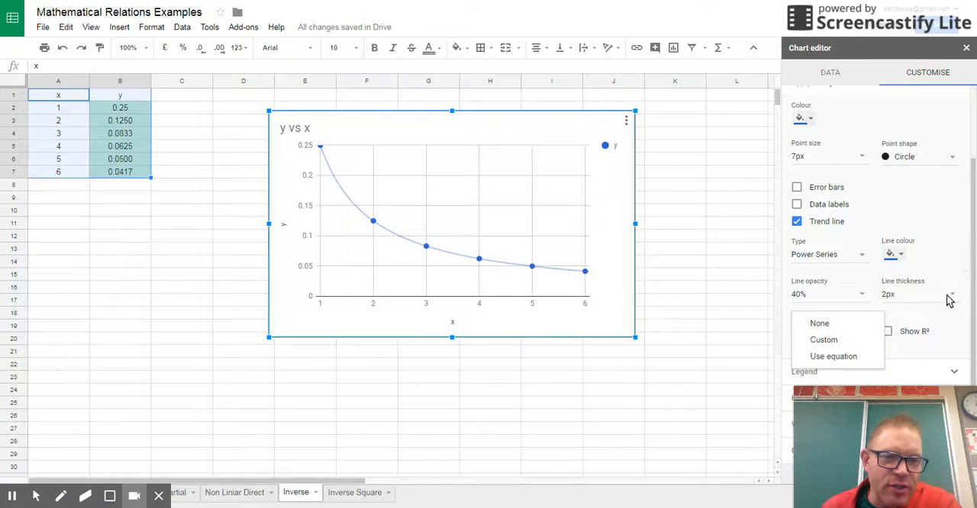
pyautogui.click(836, 356)
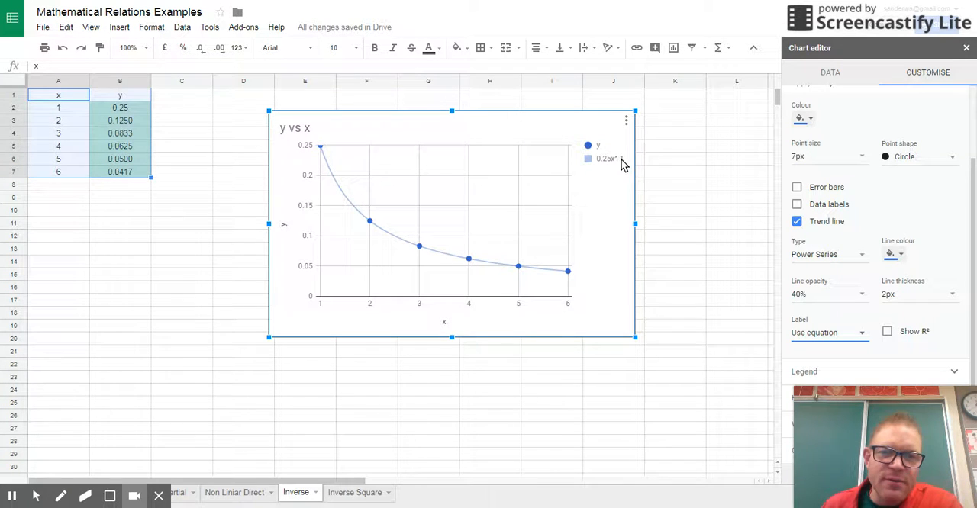
# - Shrink the y vs x chart and place it beside the data, over columns D to H
pyautogui.moveTo(436, 127); pyautogui.dragTo(509, 115)
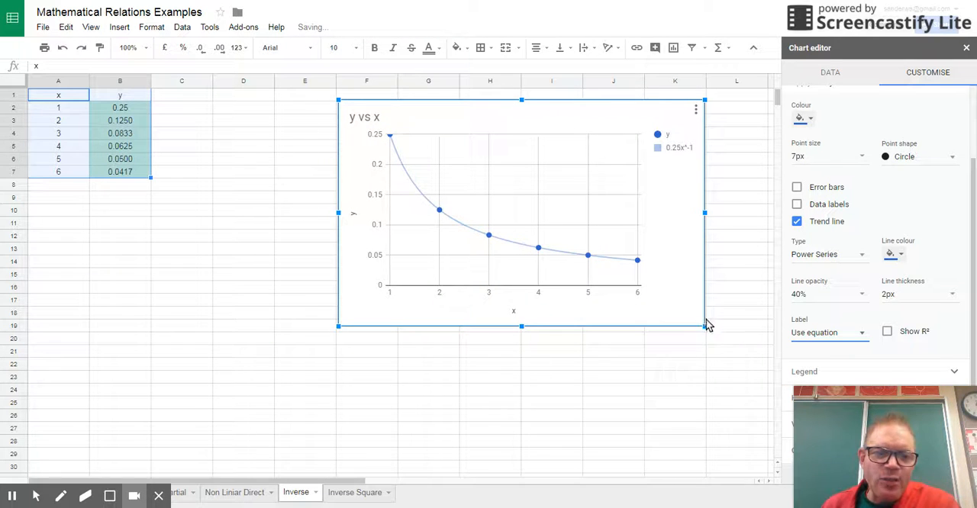
pyautogui.moveTo(705, 329); pyautogui.dragTo(636, 283)
pyautogui.moveTo(461, 119); pyautogui.dragTo(333, 126)
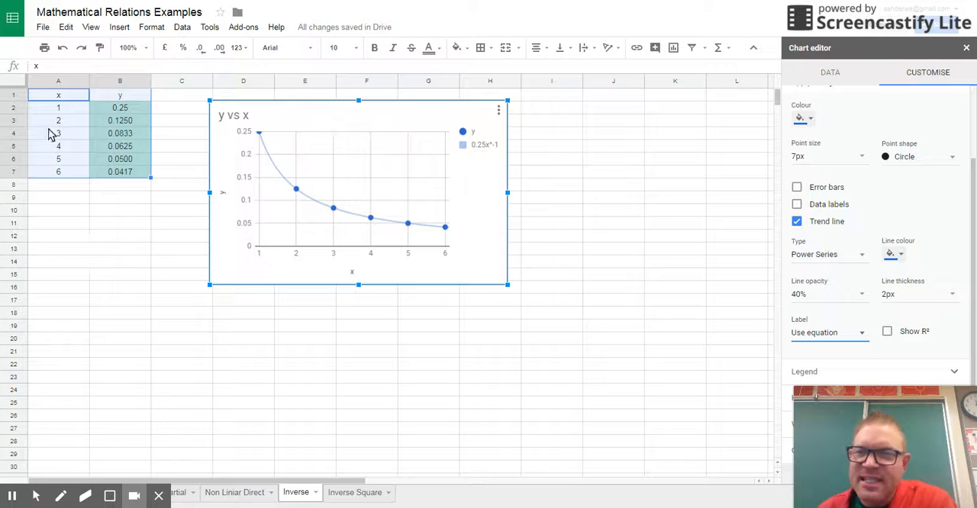
# - Enter the heading 1/x in cell A11, below the data table
pyautogui.click(47, 227)
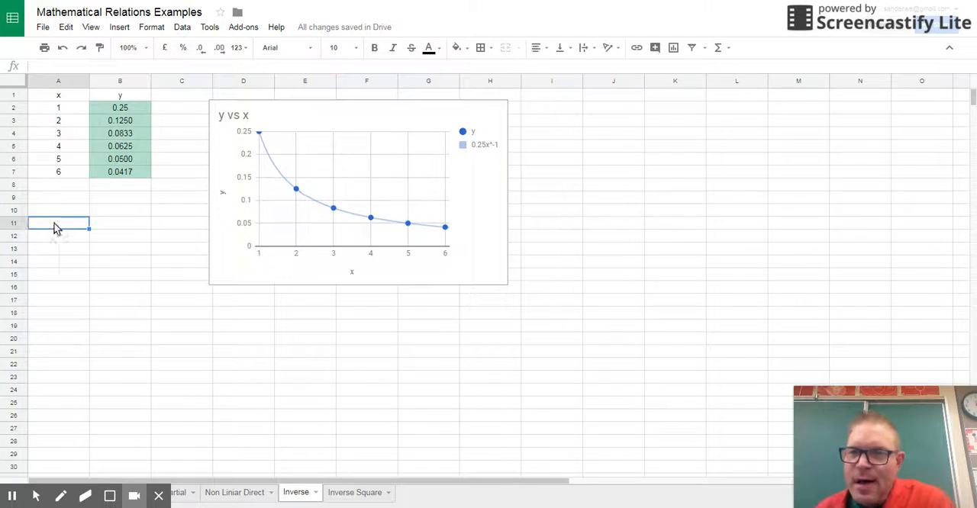
pyautogui.write('1')
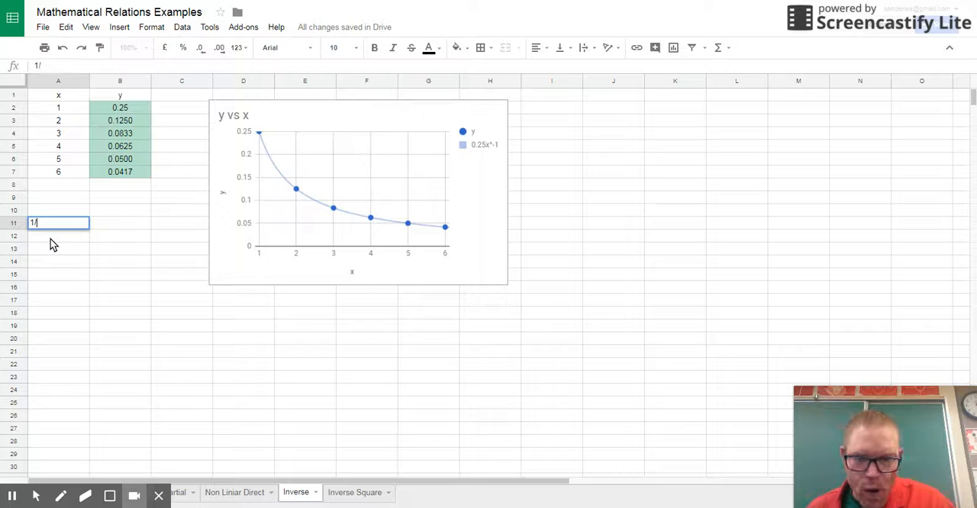
pyautogui.write('/x')
pyautogui.click(55, 262)
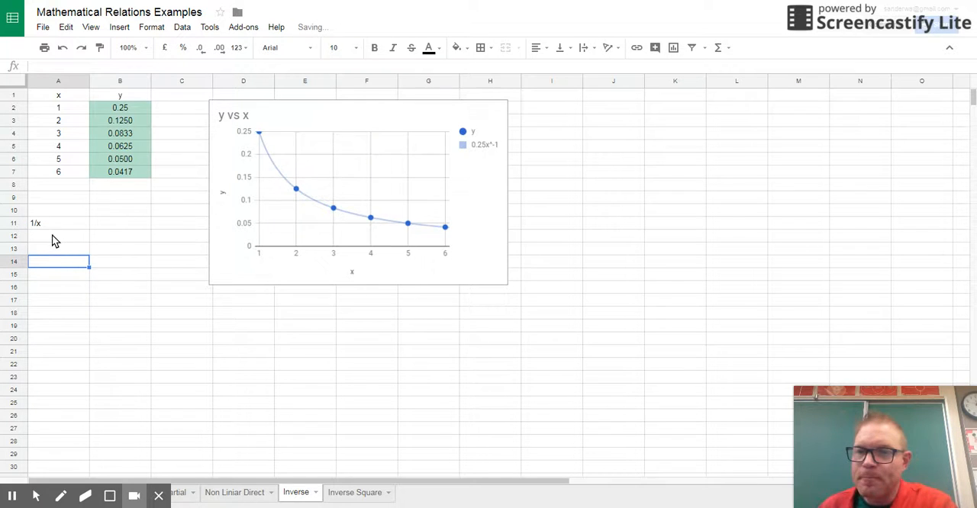
# - Enter the formula =1/A2 in cell A12 under the 1/x heading
pyautogui.click(55, 239)
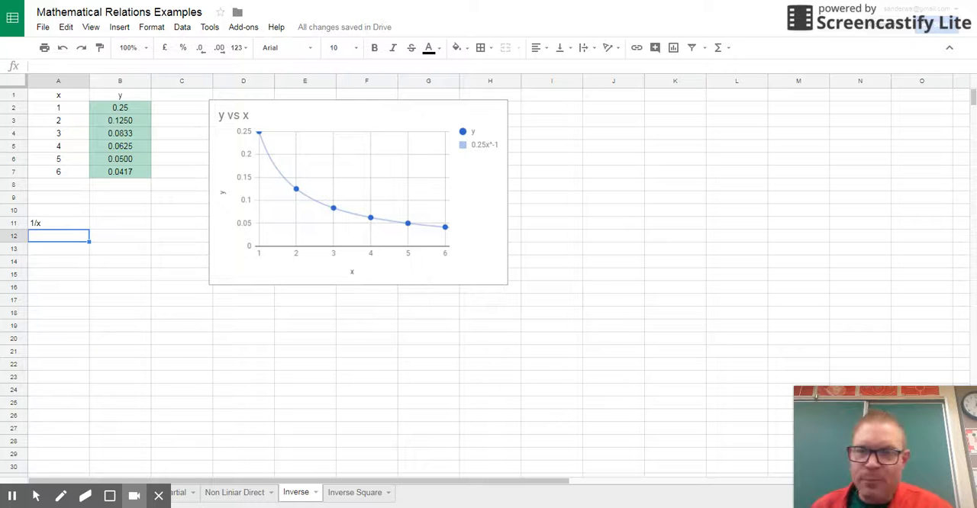
pyautogui.write('=')
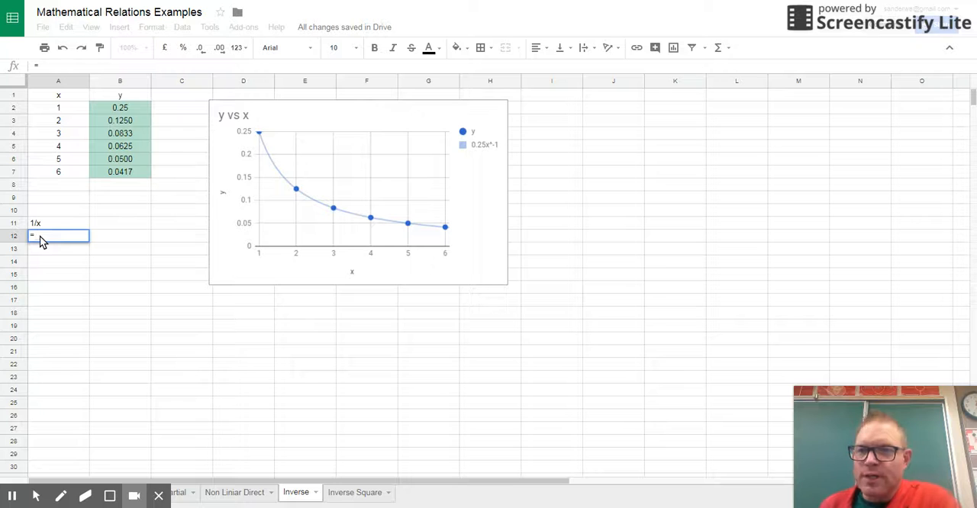
pyautogui.write('1/')
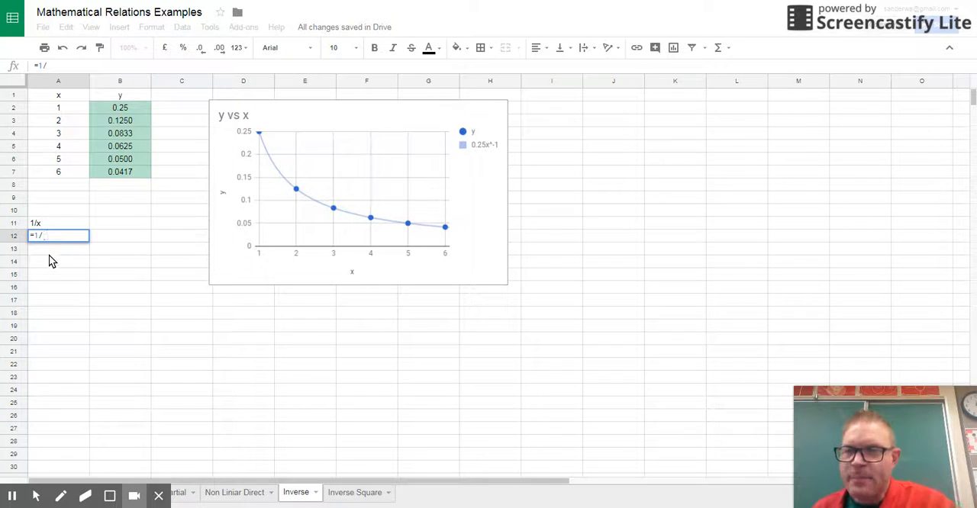
pyautogui.click(61, 111)
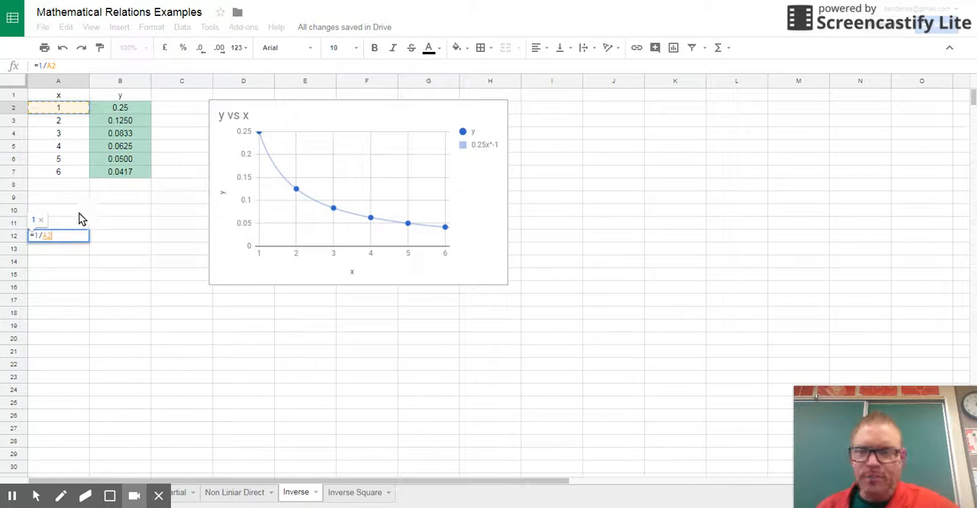
pyautogui.press('Return')
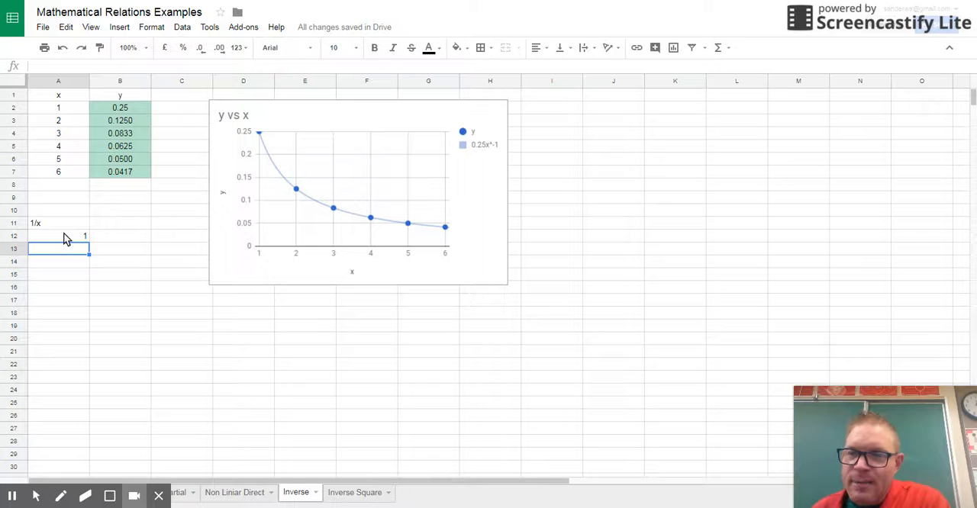
pyautogui.click(64, 234)
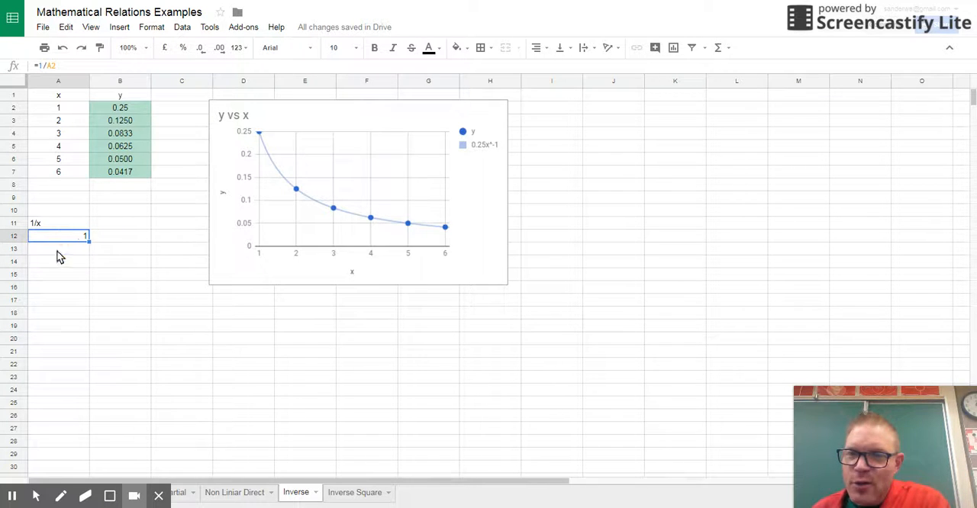
pyautogui.moveTo(89, 242); pyautogui.dragTo(92, 245)
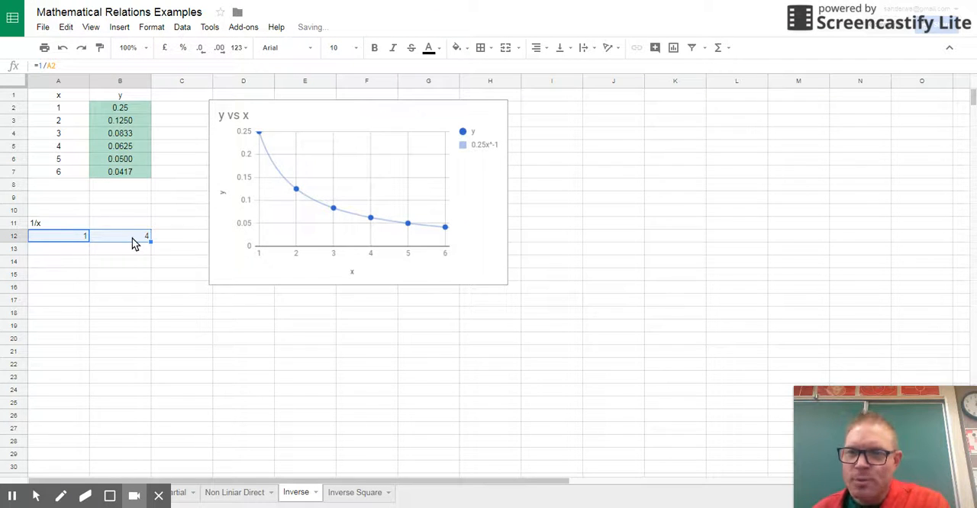
pyautogui.click(131, 238)
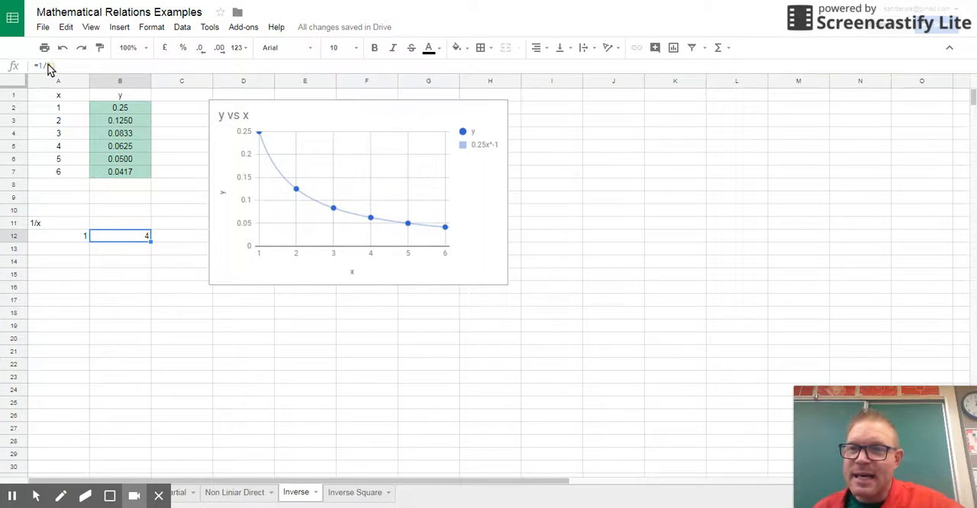
pyautogui.click(63, 47)
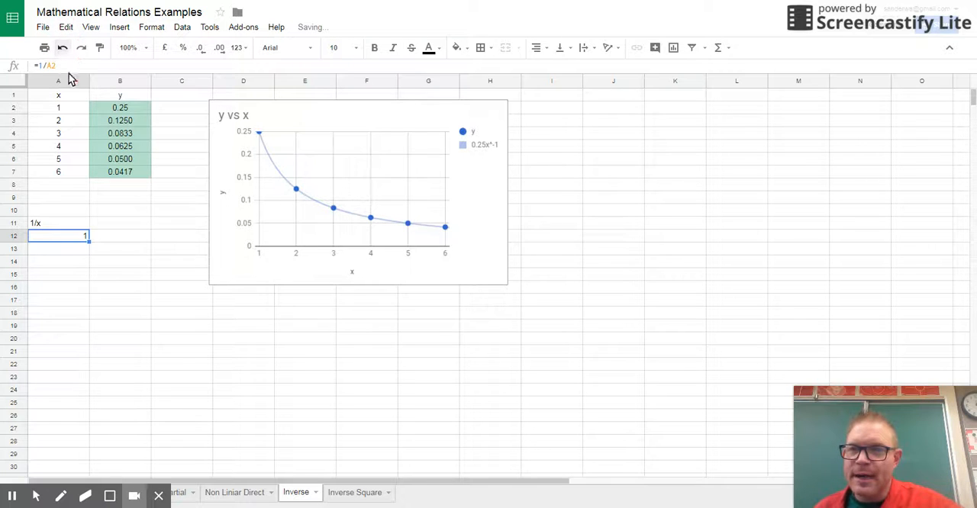
# - Fill the formula in A12 down the column to A18, and clear the surplus cell A18
pyautogui.moveTo(90, 244); pyautogui.dragTo(87, 319)
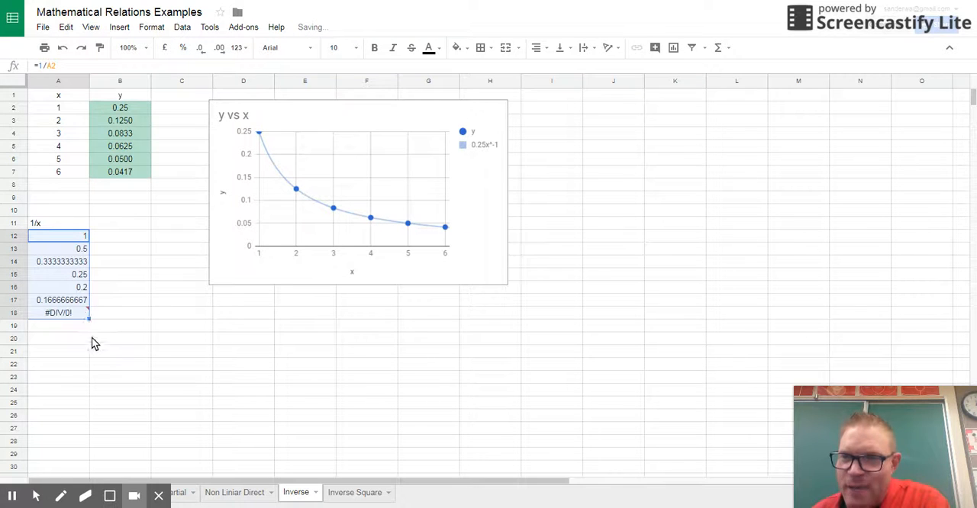
pyautogui.click(67, 250)
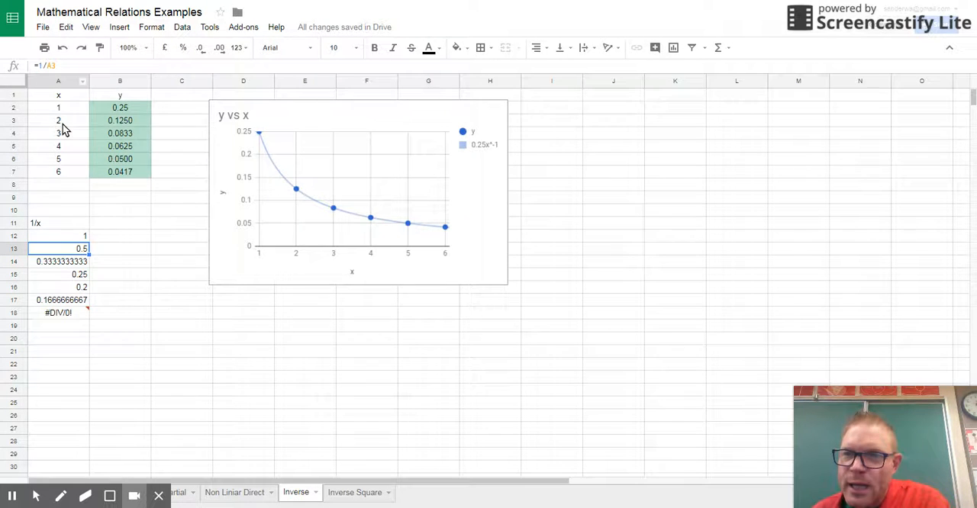
pyautogui.click(67, 267)
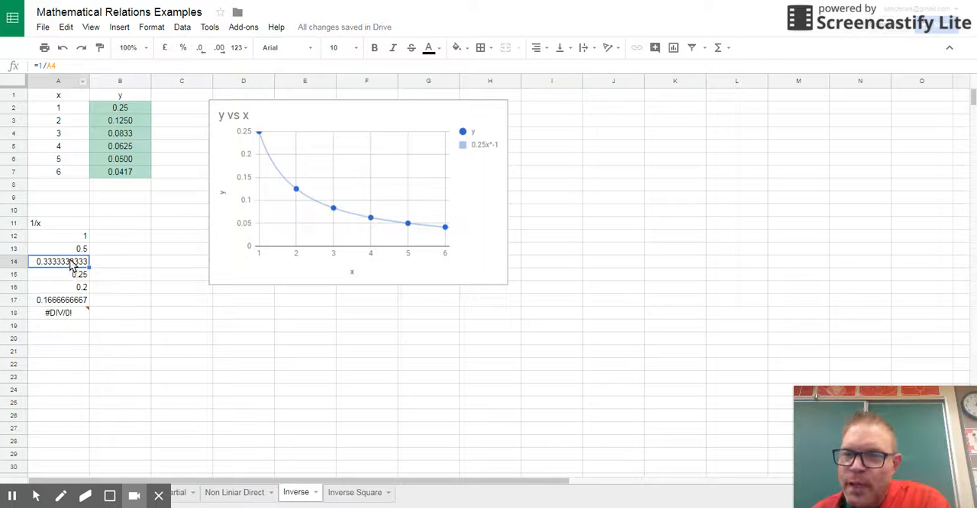
pyautogui.click(64, 318)
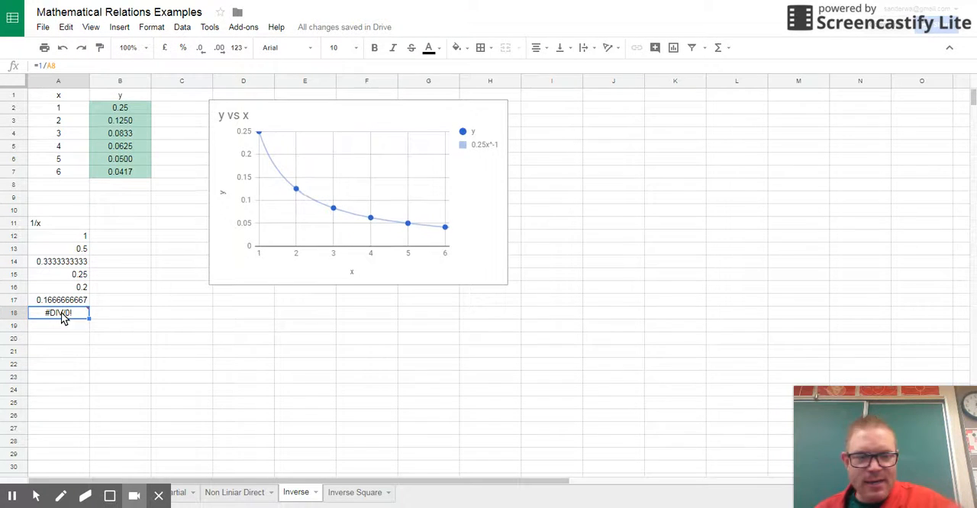
pyautogui.press('Delete')
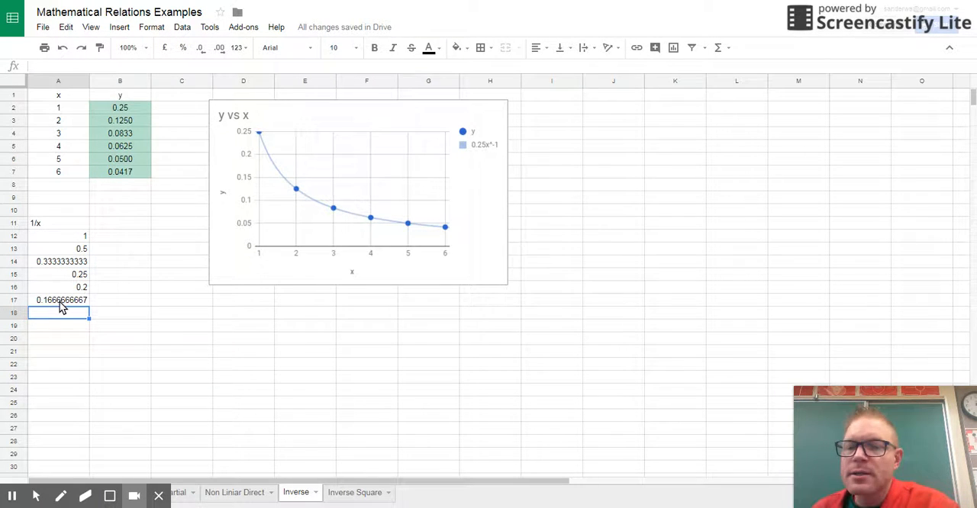
# - Copy the y column B1:B7 and paste it at B11 beside the 1/x values
pyautogui.moveTo(118, 95); pyautogui.dragTo(120, 174)
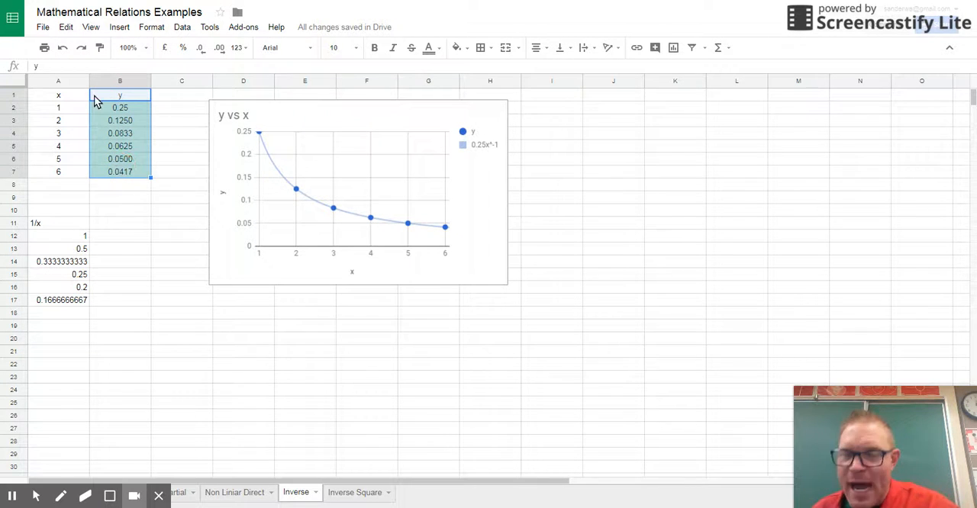
pyautogui.hotkey('ctrl', 'c')
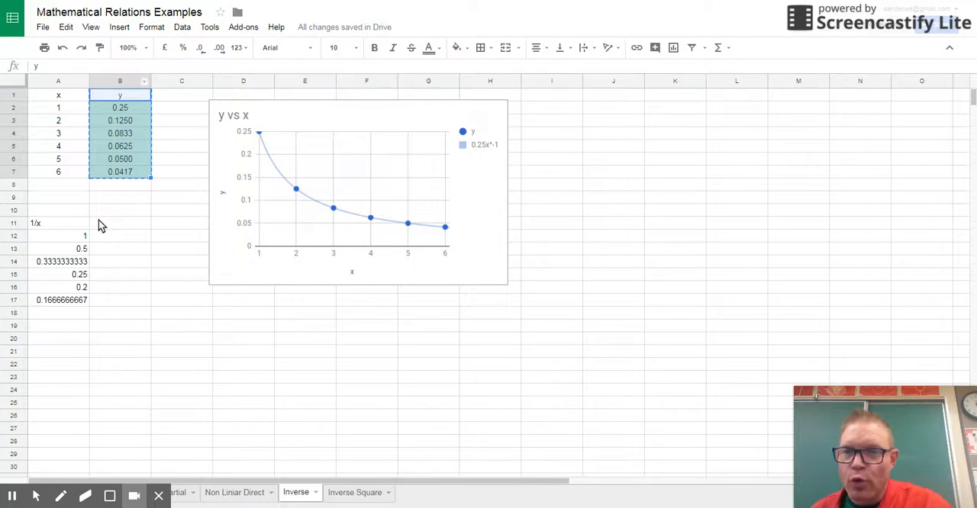
pyautogui.click(125, 227)
pyautogui.hotkey('ctrl', 'v')
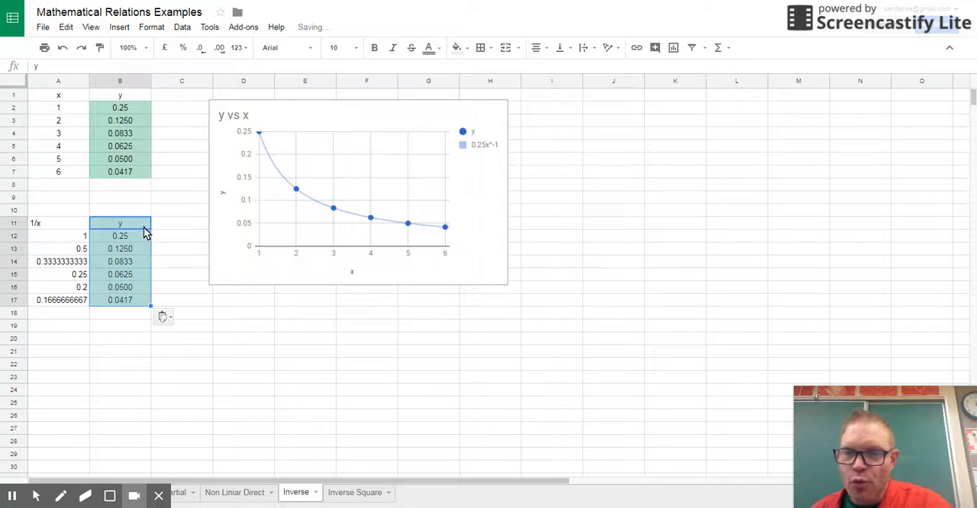
pyautogui.click(132, 389)
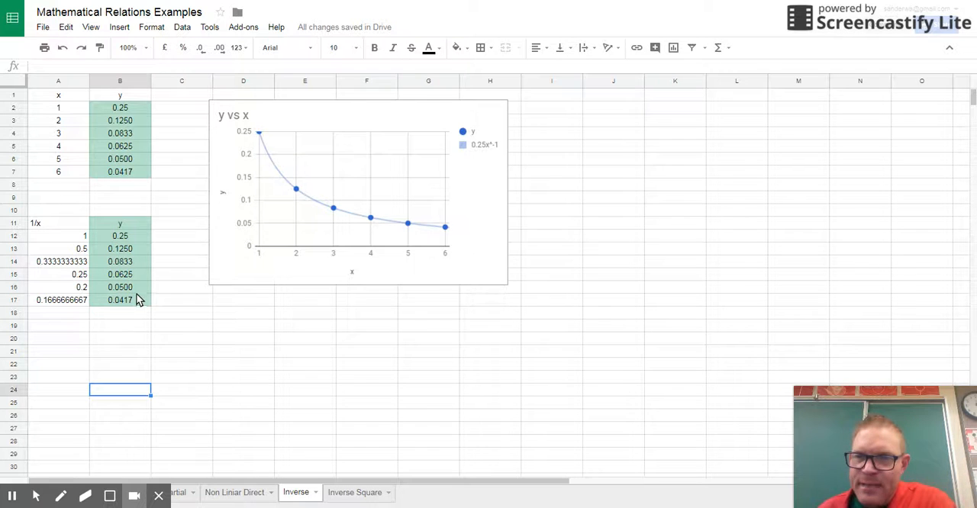
# - Insert a chart from the 1/x and y data in A11:B17
pyautogui.click(46, 223)
pyautogui.moveTo(68, 240); pyautogui.dragTo(140, 300)
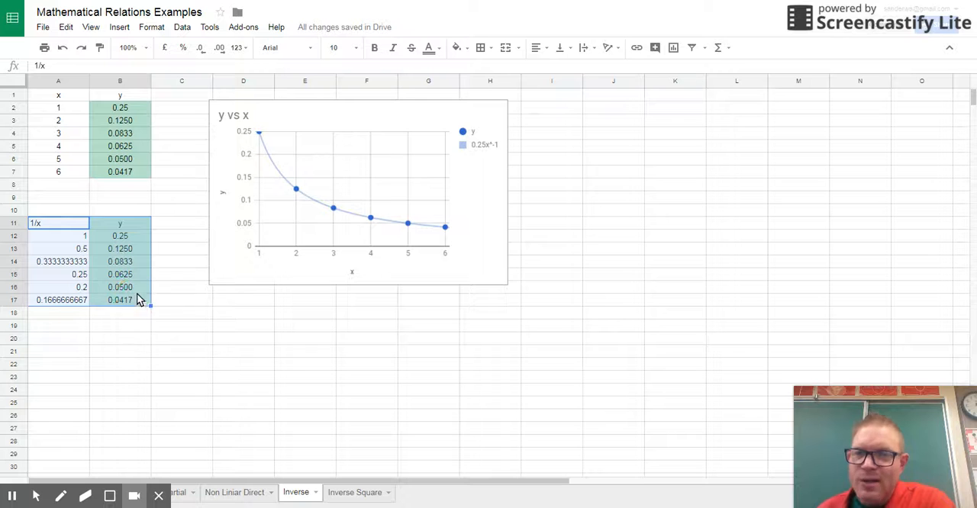
pyautogui.click(673, 49)
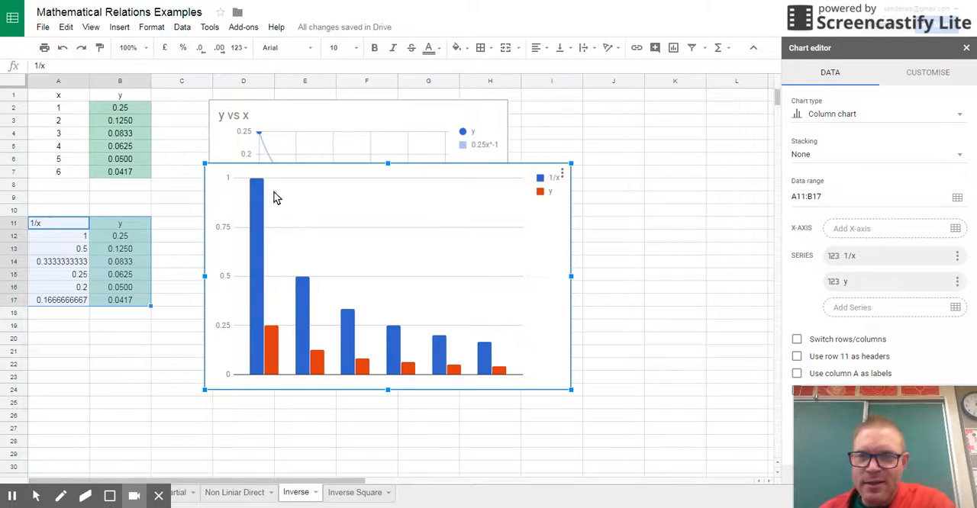
# - Change the new 1/x chart to a scatter chart and move it up over the y vs x chart
pyautogui.click(815, 122)
pyautogui.scroll(-3, 844, 240)
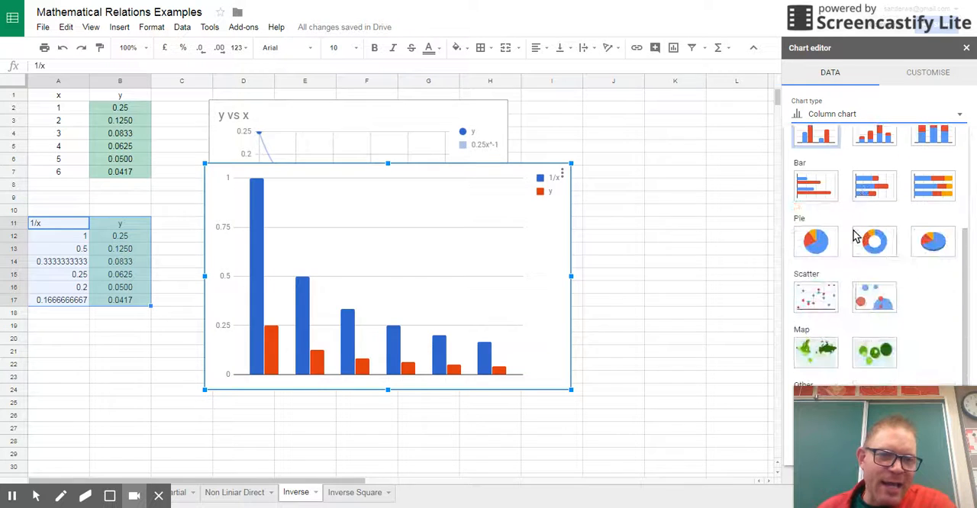
pyautogui.click(815, 297)
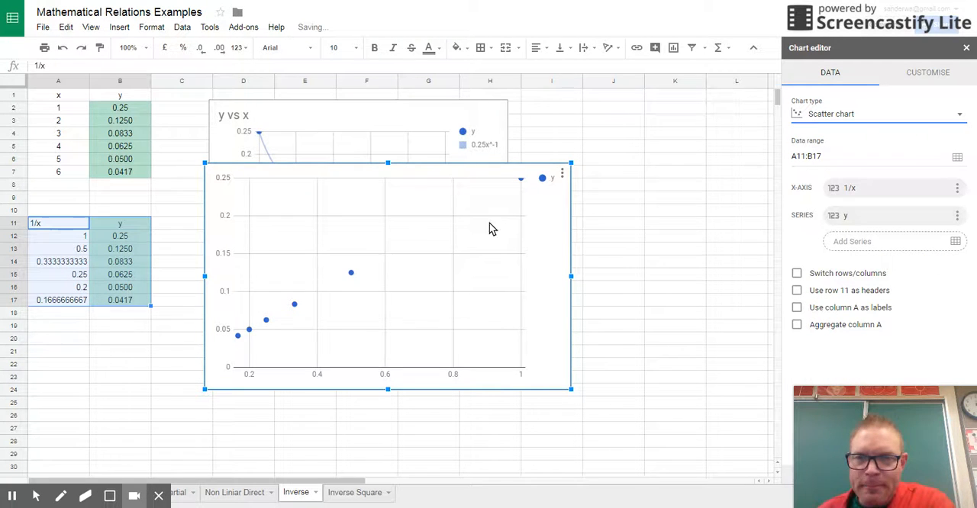
pyautogui.moveTo(433, 174); pyautogui.dragTo(421, 113)
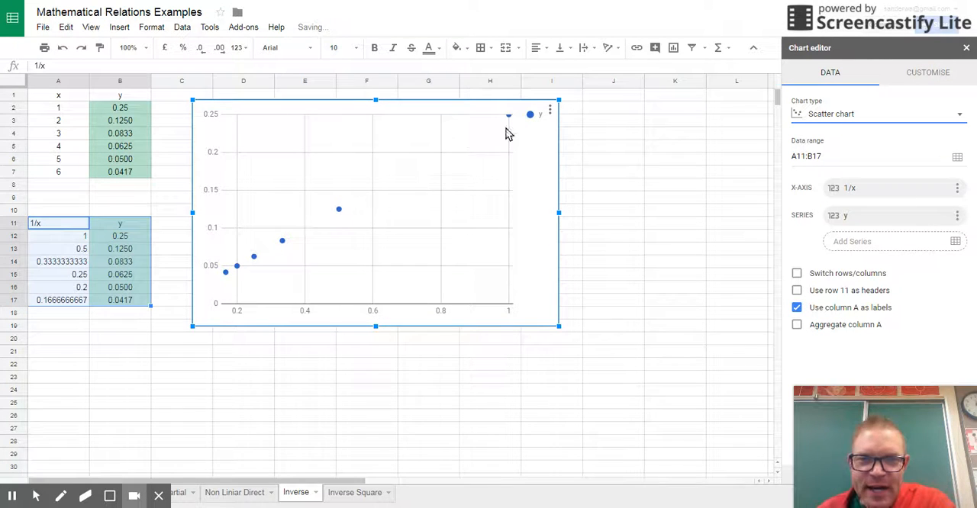
# - Add a linear trend line to the y series of the 1/x chart, and place the chart at a reduced size below the y vs x chart
pyautogui.moveTo(225, 280)
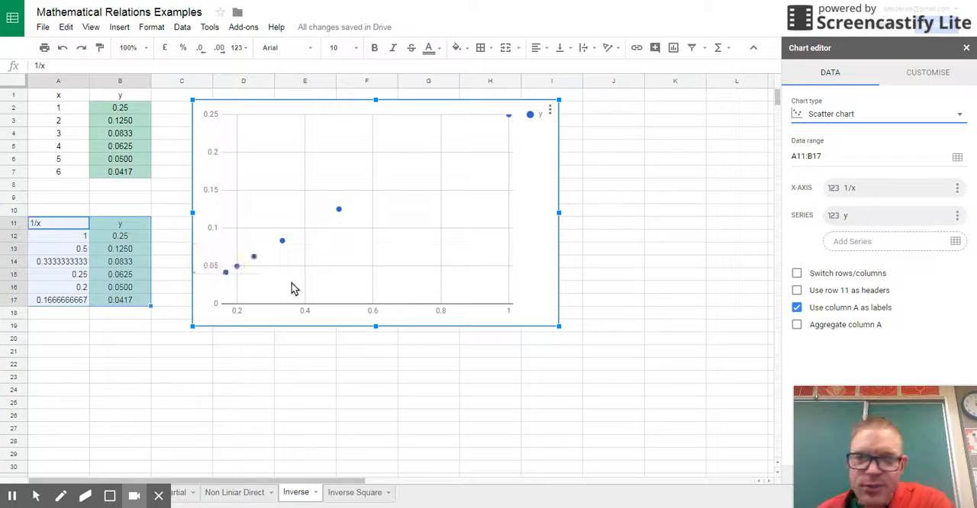
pyautogui.click(912, 77)
pyautogui.click(804, 151)
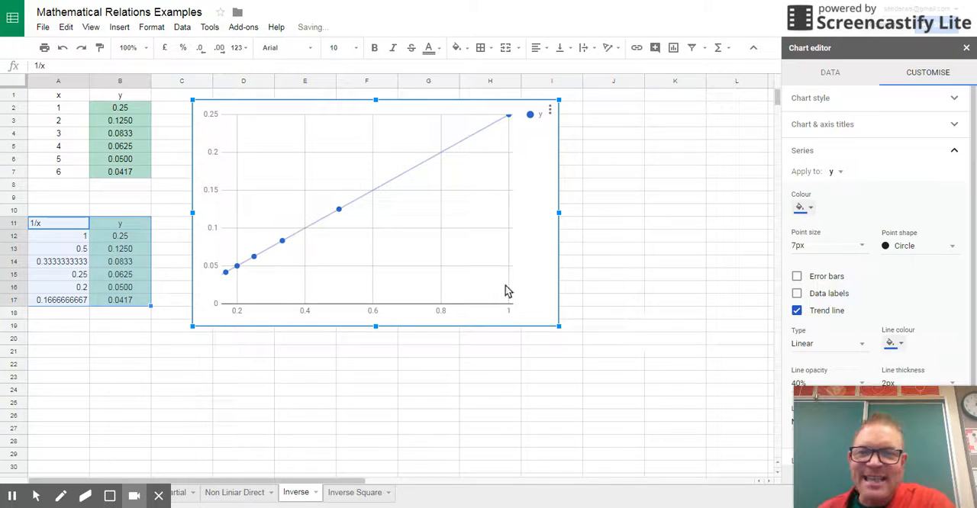
pyautogui.moveTo(559, 328); pyautogui.dragTo(458, 265)
pyautogui.moveTo(311, 157); pyautogui.dragTo(328, 347)
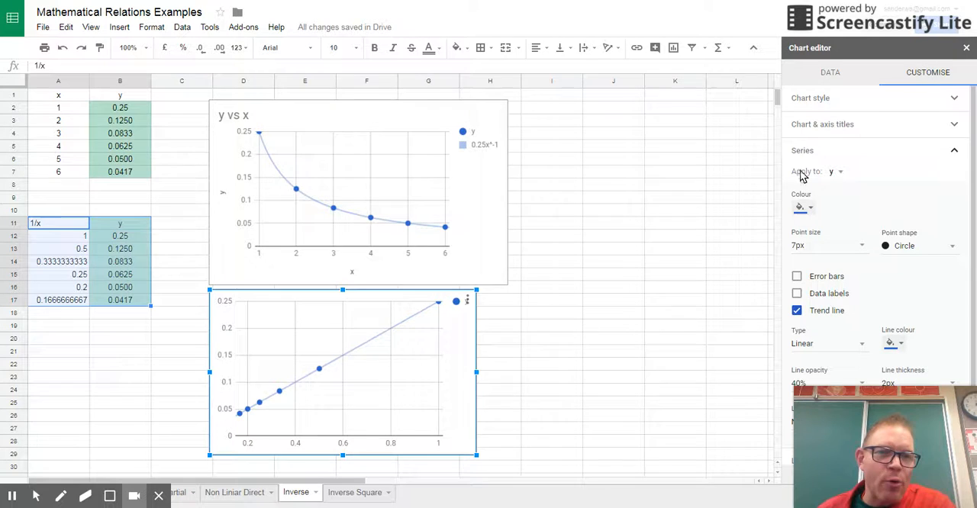
# - Give the 1/x scatter chart the title "y vs 1/x"
pyautogui.click(955, 152)
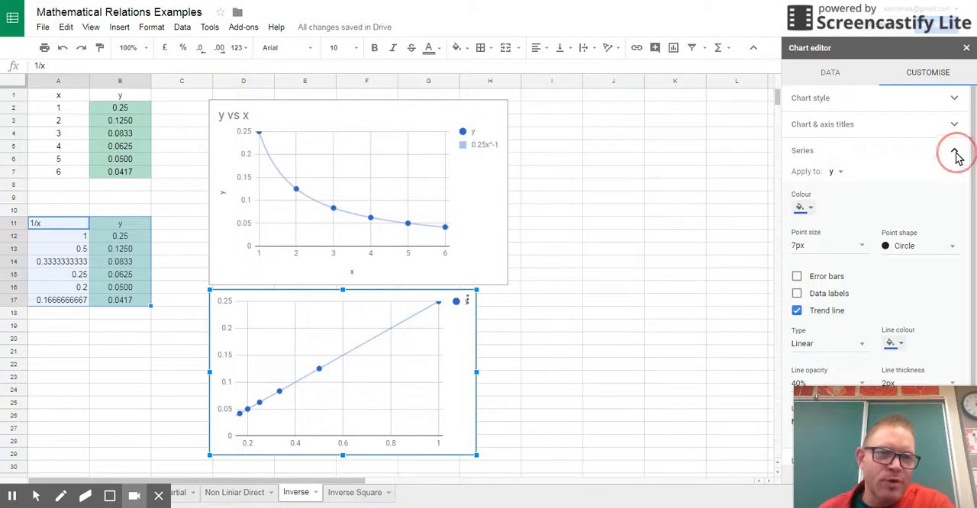
pyautogui.click(830, 128)
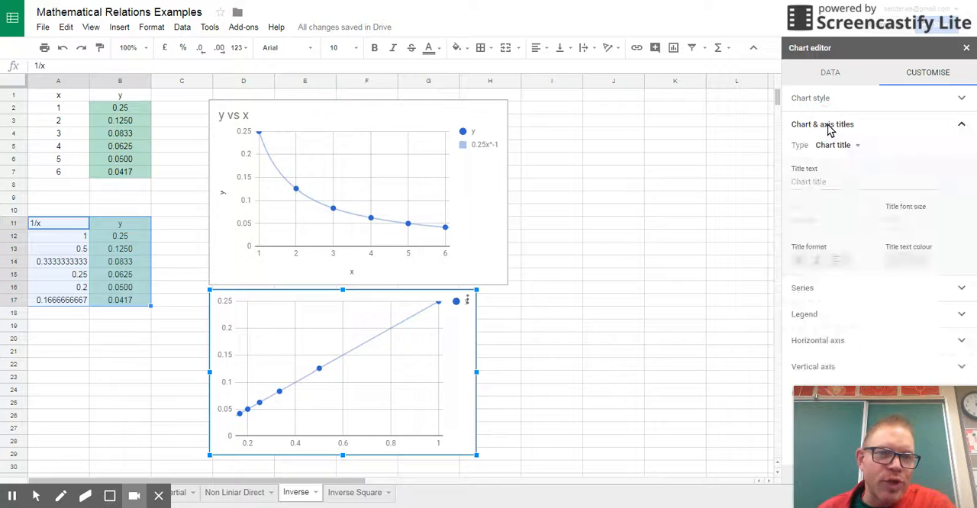
pyautogui.click(812, 182)
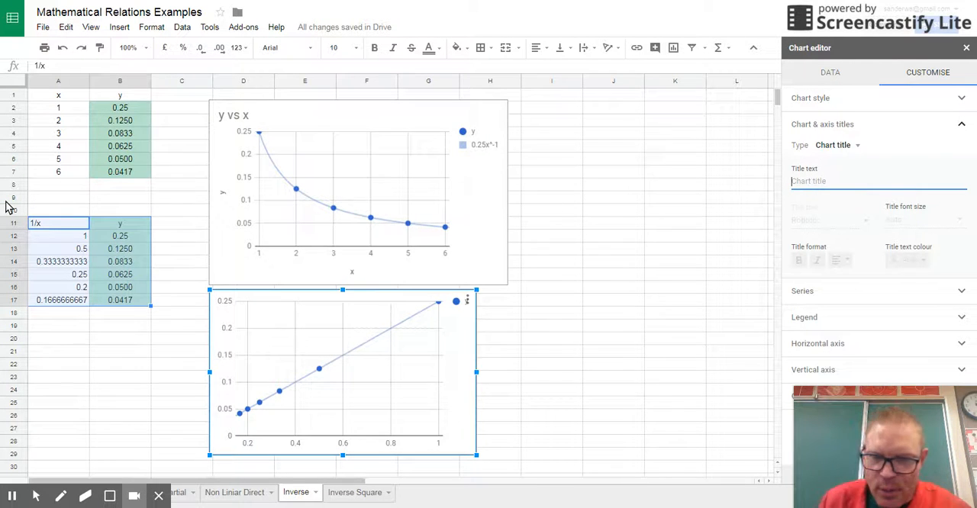
pyautogui.write('y vs /x')
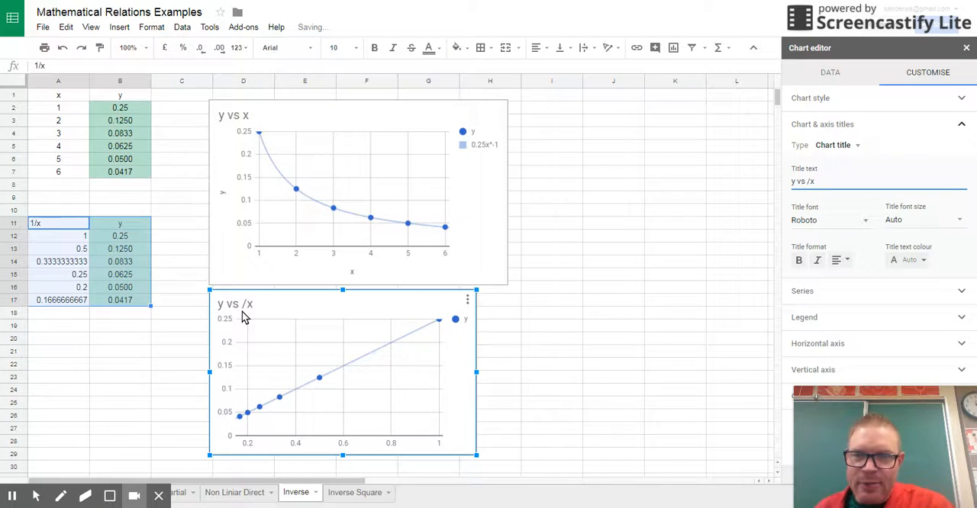
pyautogui.click(807, 181)
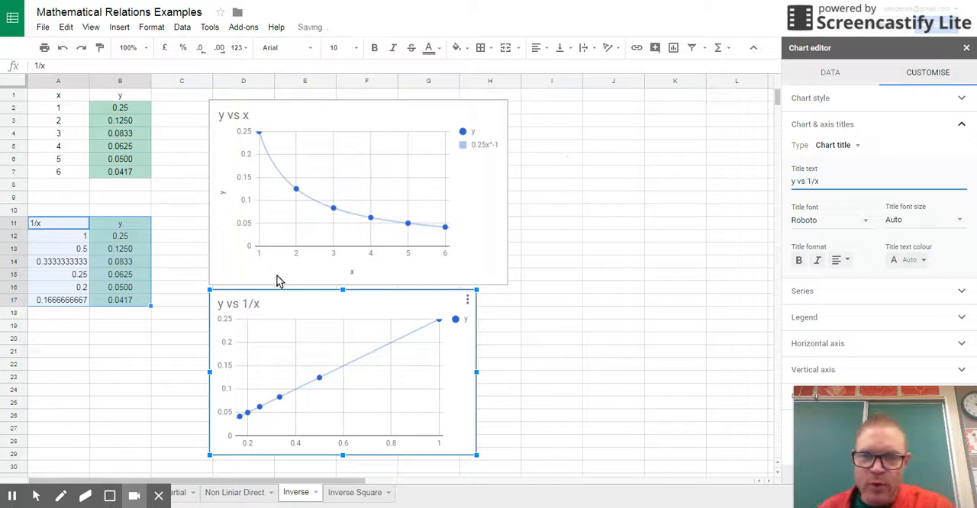
# - Set the horizontal axis title of the y vs 1/x chart to "1/x"
pyautogui.click(839, 149)
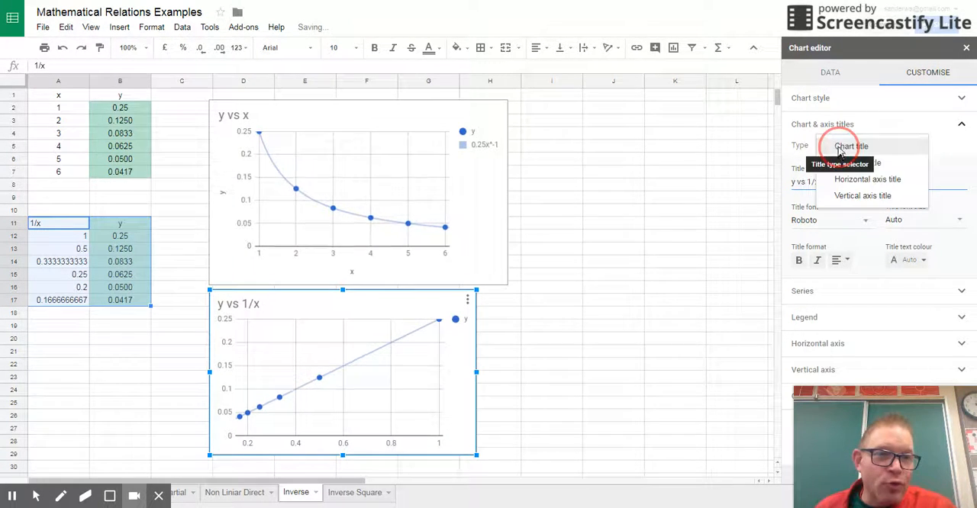
pyautogui.click(858, 181)
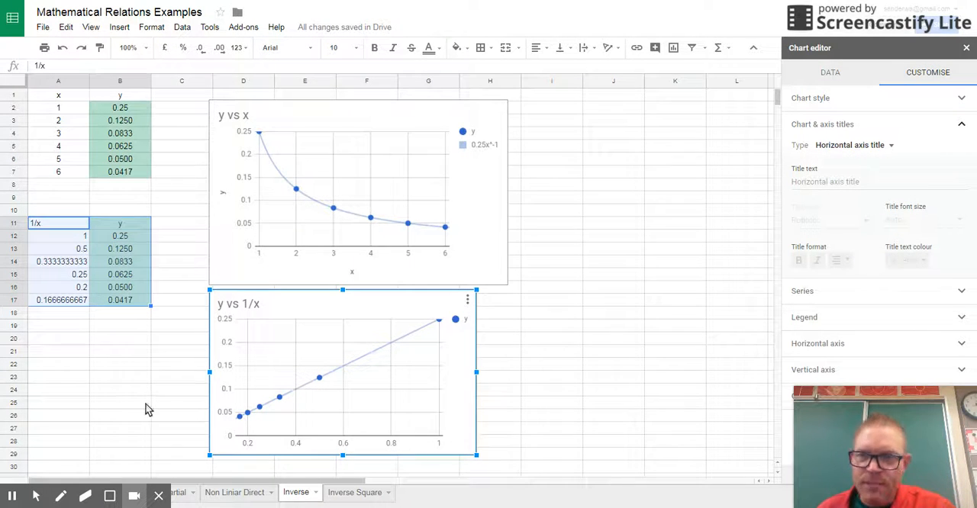
pyautogui.click(809, 183)
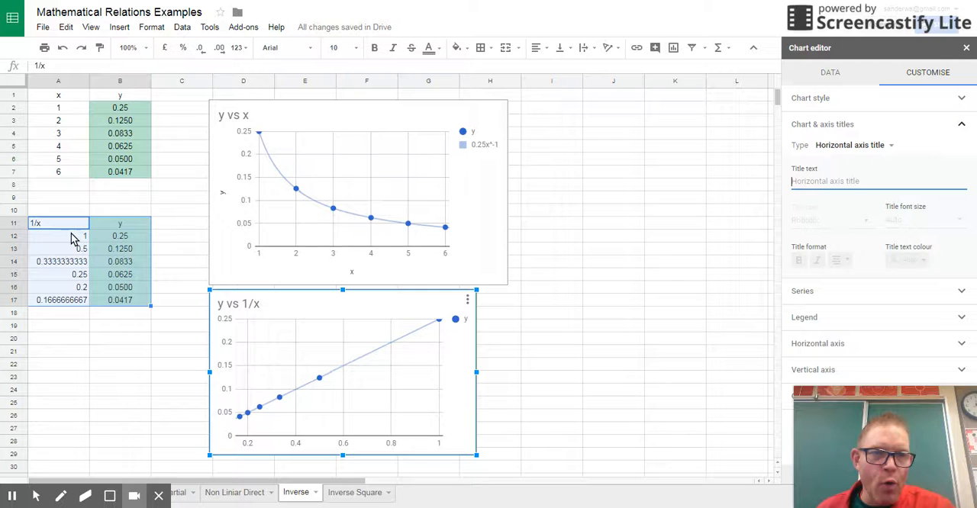
pyautogui.write('1/x')
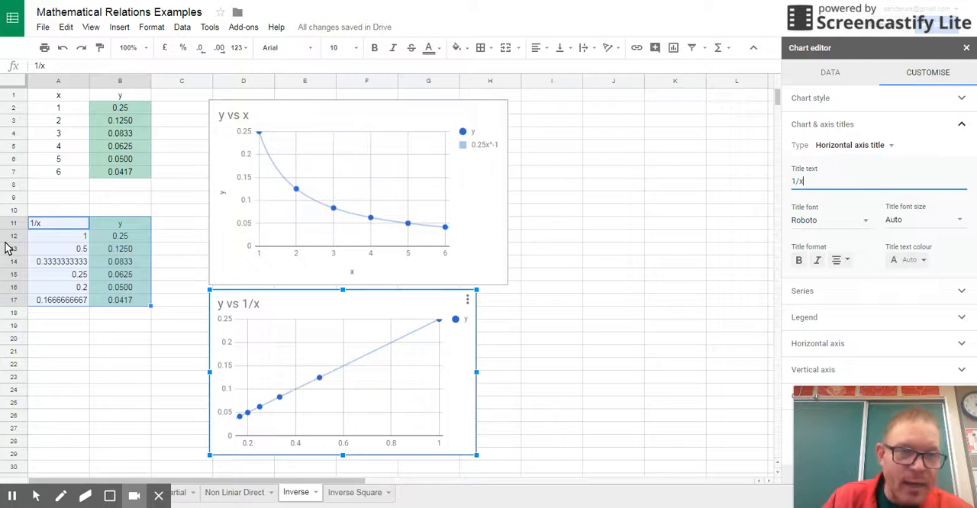
# - Set the vertical axis title of the y vs 1/x chart to "y"
pyautogui.click(870, 145)
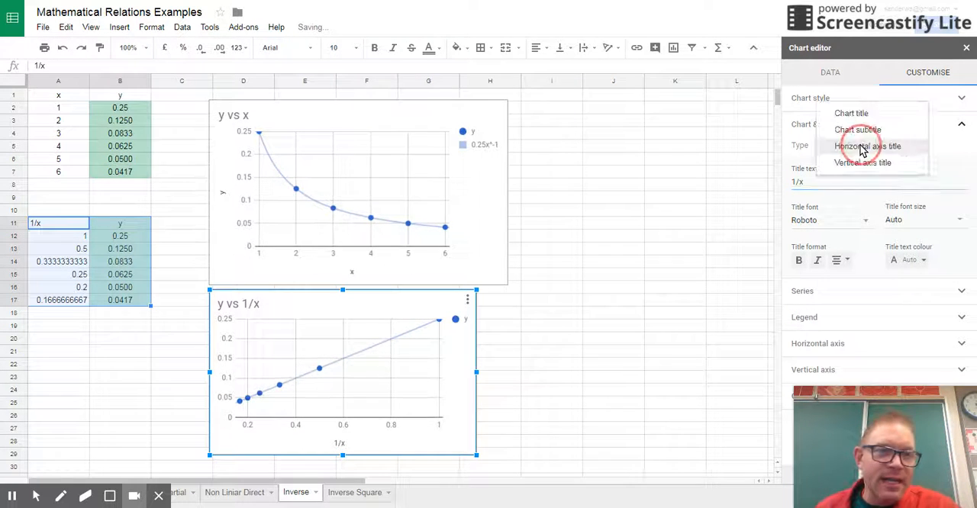
pyautogui.click(863, 163)
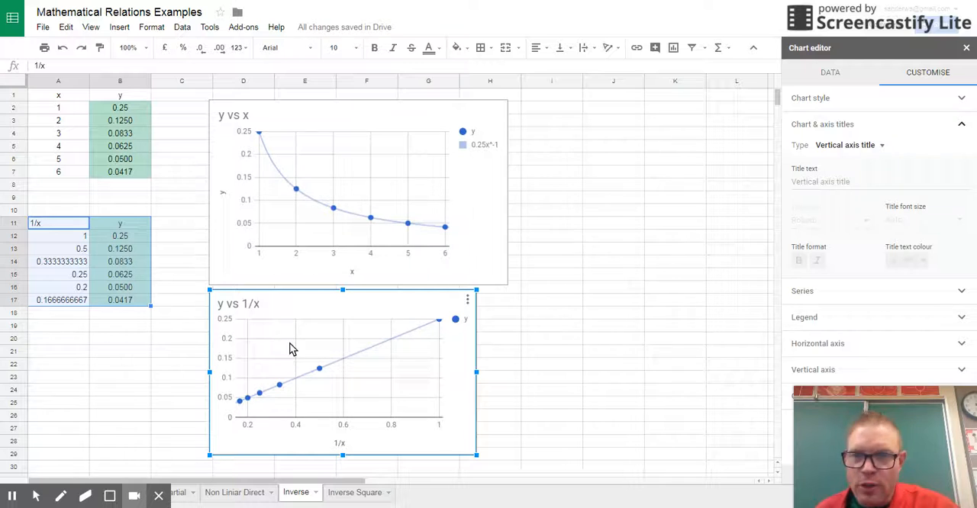
pyautogui.click(840, 181)
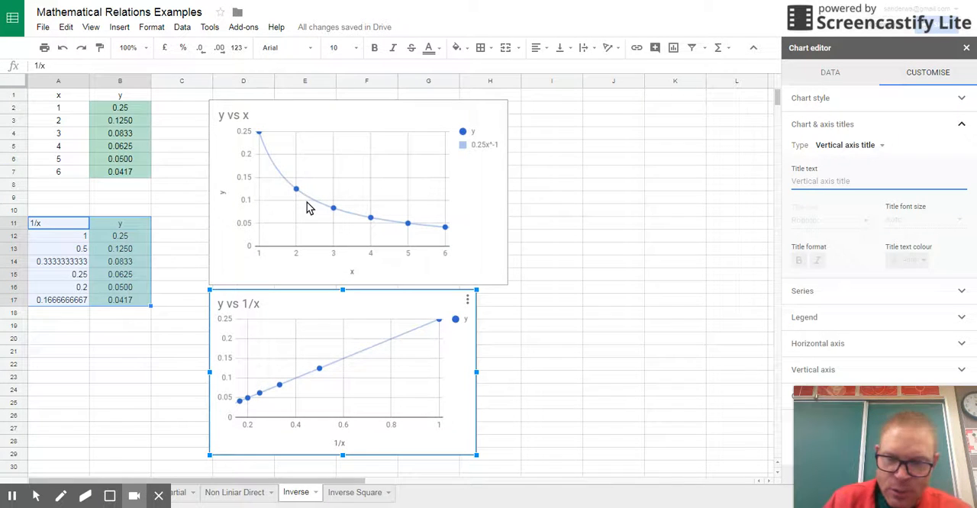
pyautogui.write('y')
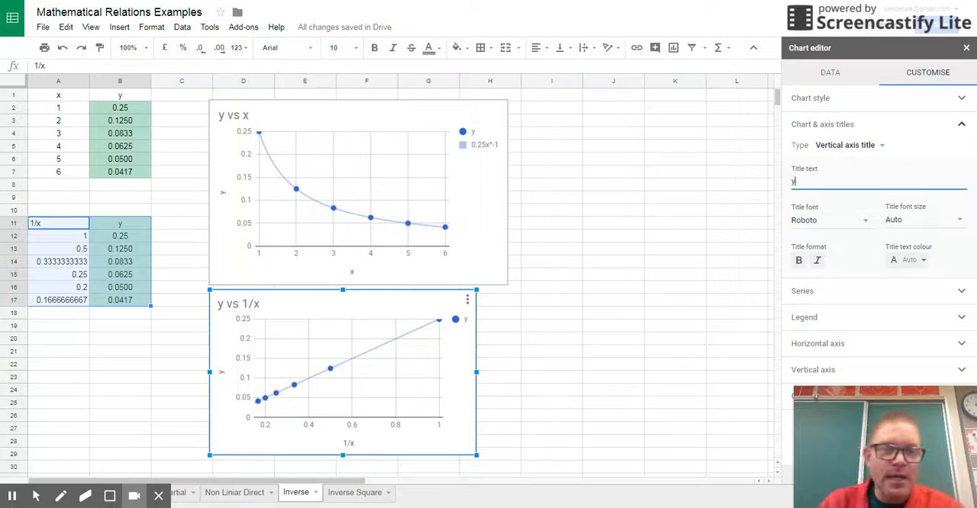
pyautogui.press('BackSpace')
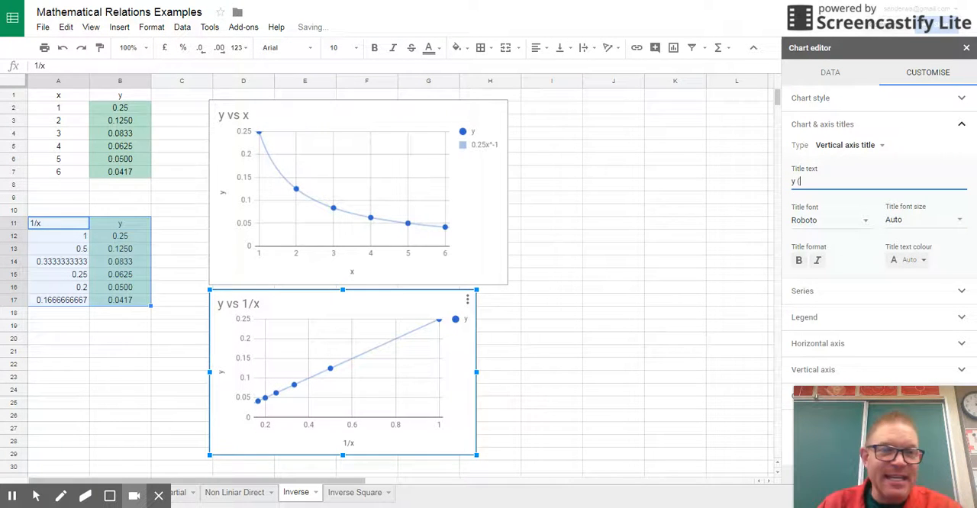